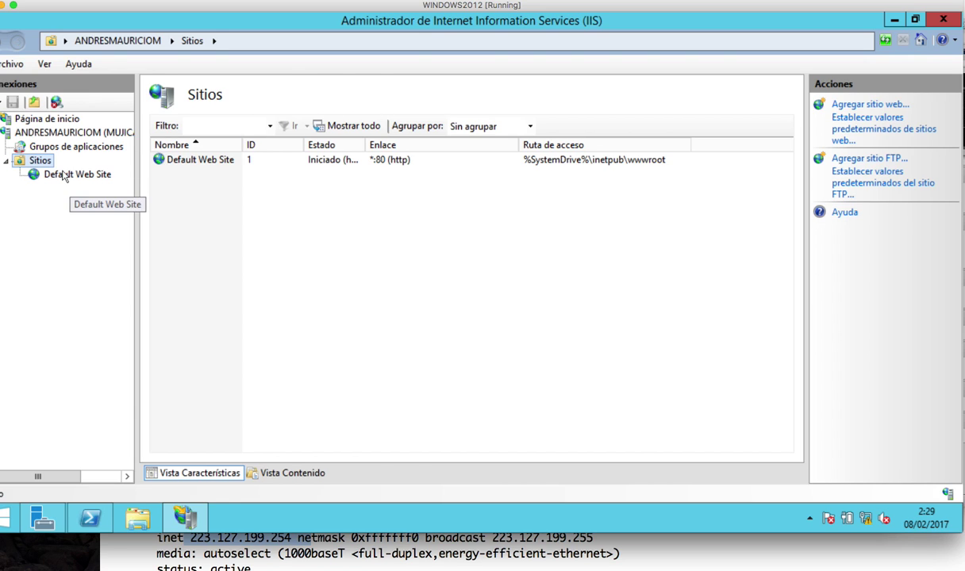
# Review the physical path in the basic settings of Default Web Site
pyautogui.click(63, 175)
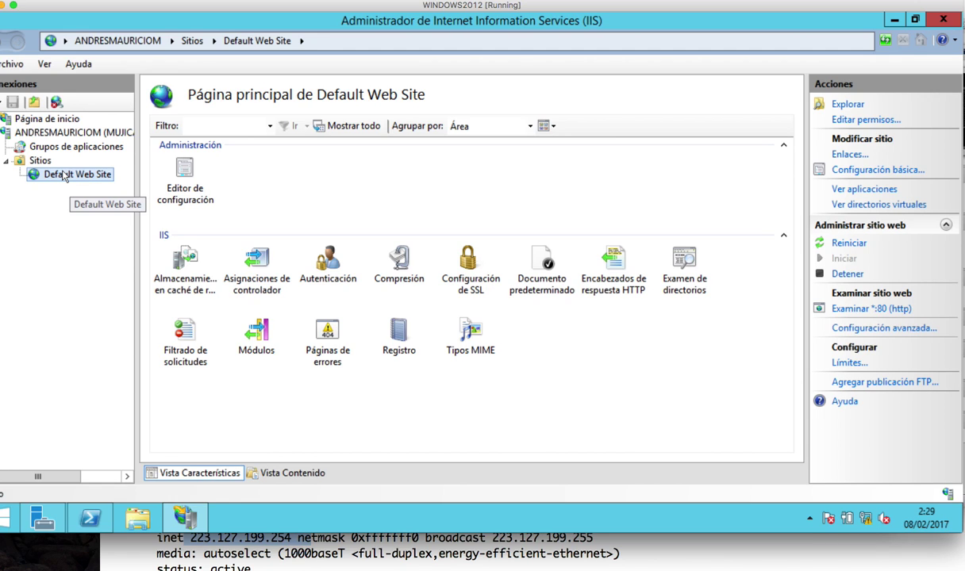
pyautogui.click(872, 171)
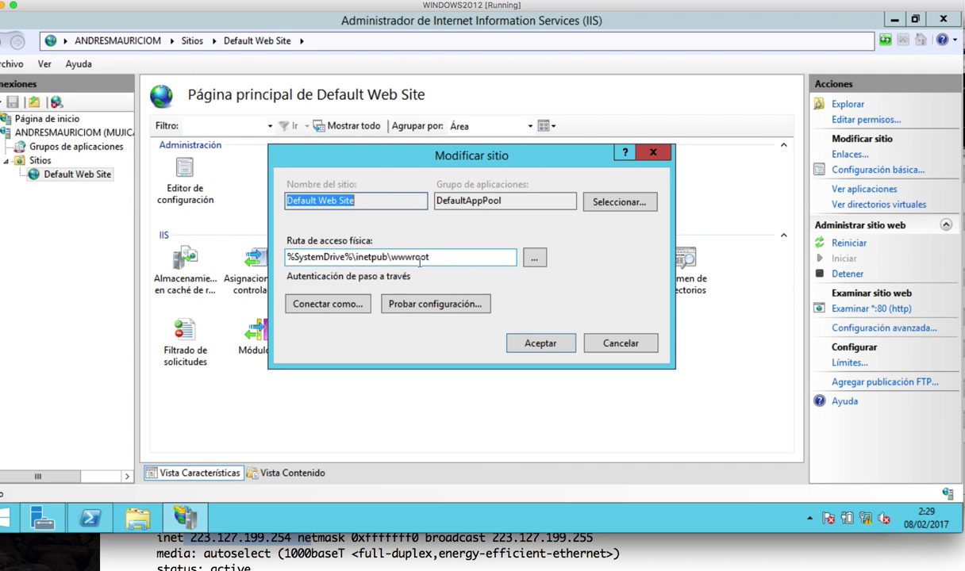
pyautogui.click(449, 262)
pyautogui.moveTo(449, 262); pyautogui.dragTo(283, 256)
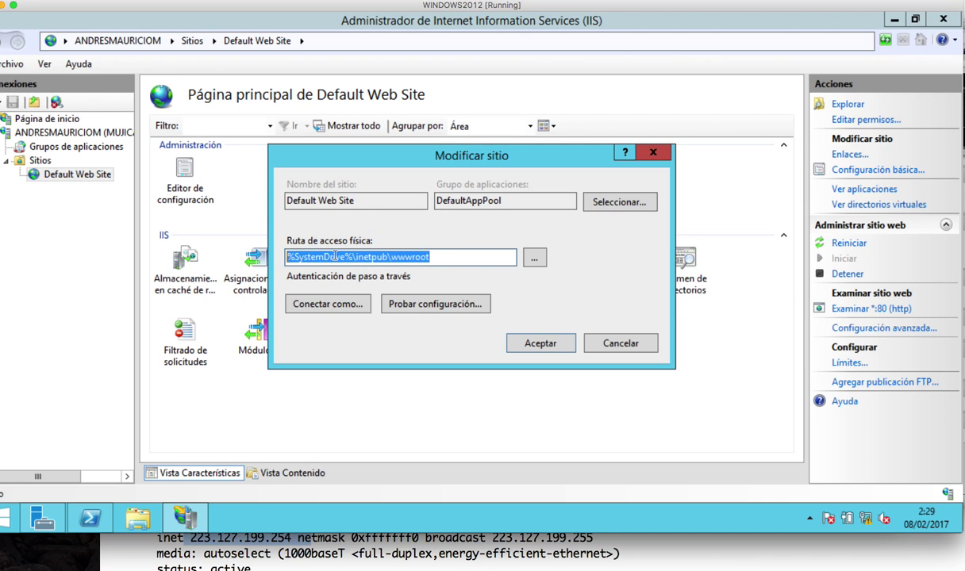
pyautogui.click(334, 256)
pyautogui.moveTo(370, 255); pyautogui.dragTo(429, 255)
pyautogui.click(429, 256)
# Browse to the C:\inetpub\wwwroot folder in the file explorer
pyautogui.click(127, 509)
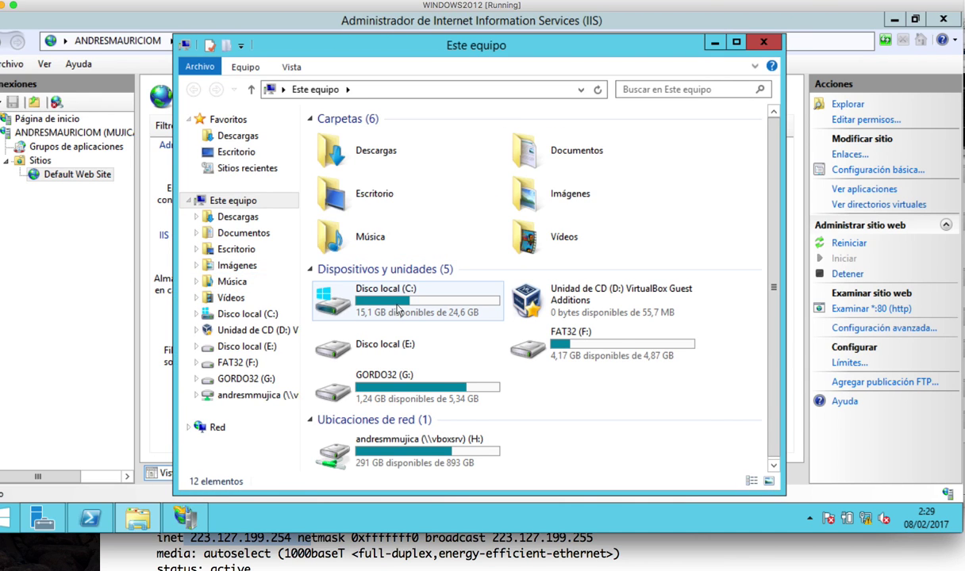
pyautogui.doubleClick(399, 310)
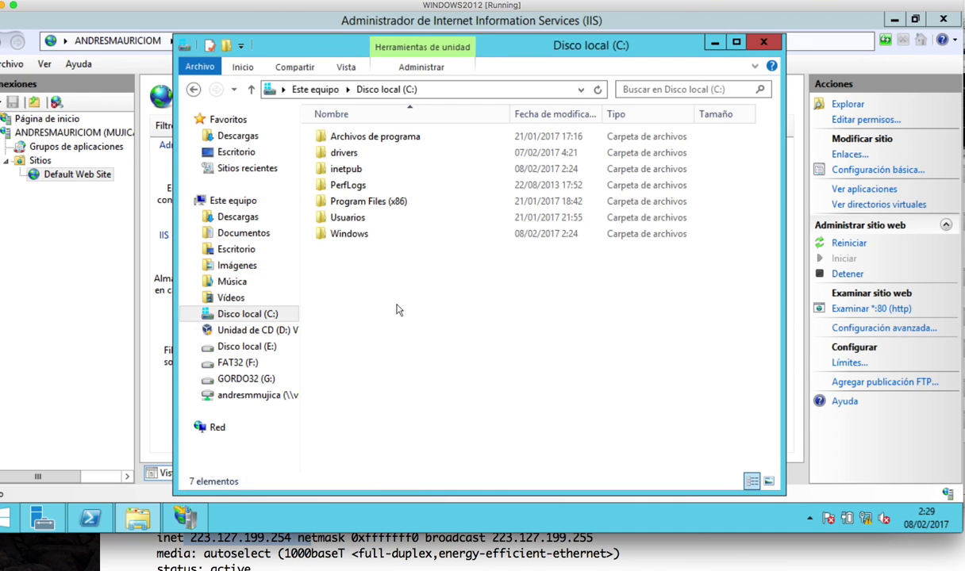
pyautogui.doubleClick(354, 168)
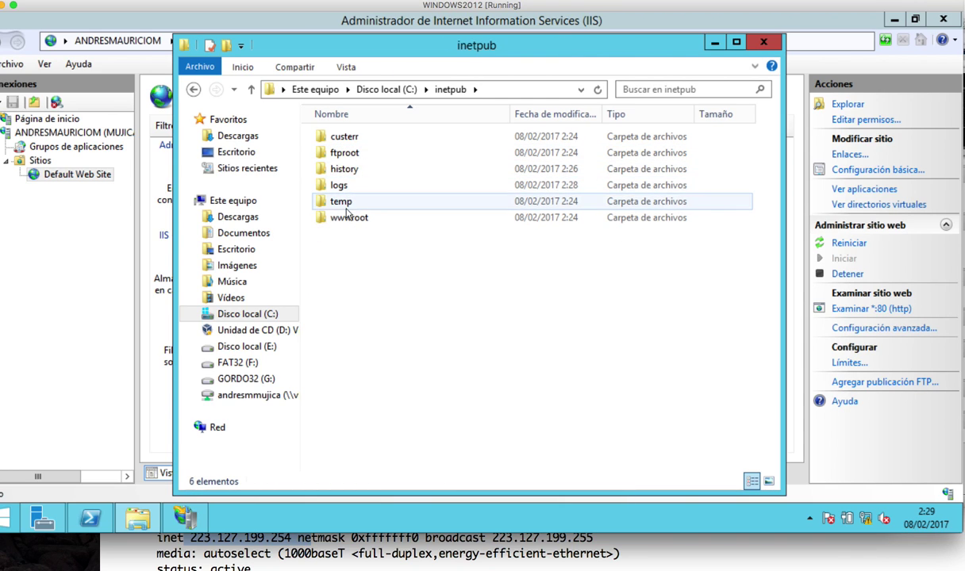
pyautogui.doubleClick(347, 221)
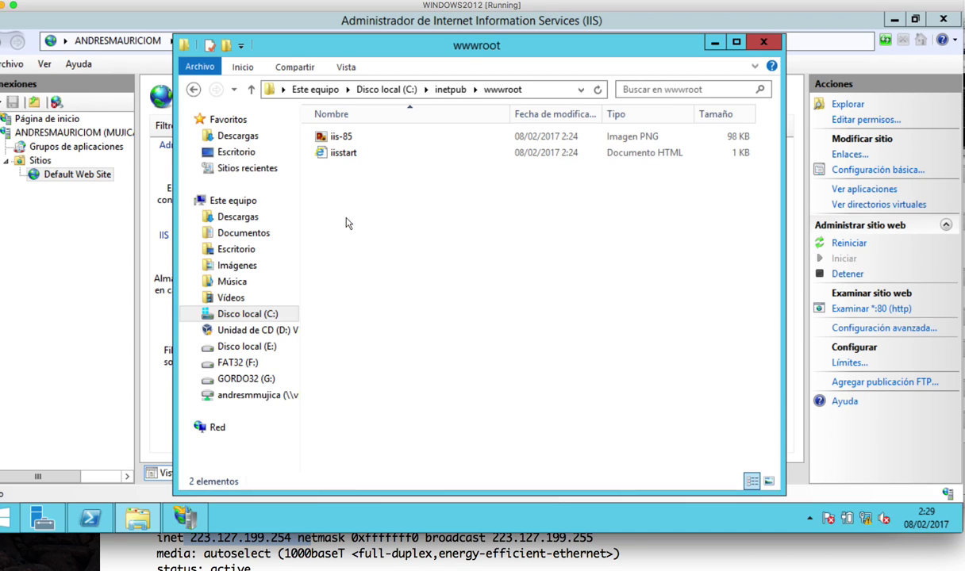
# Create a new text document in the wwwroot folder, keeping its default name
pyautogui.rightClick(346, 223)
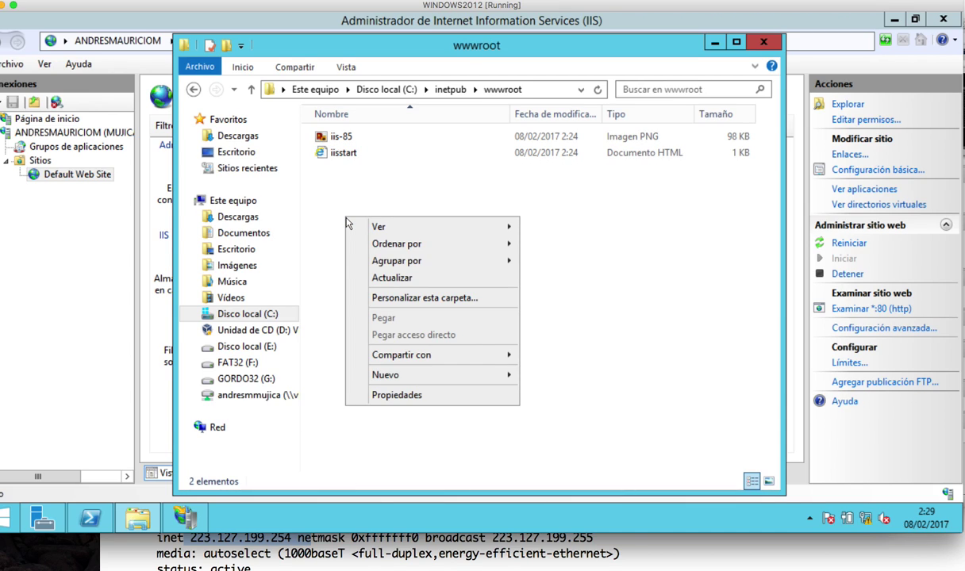
pyautogui.moveTo(435, 375)
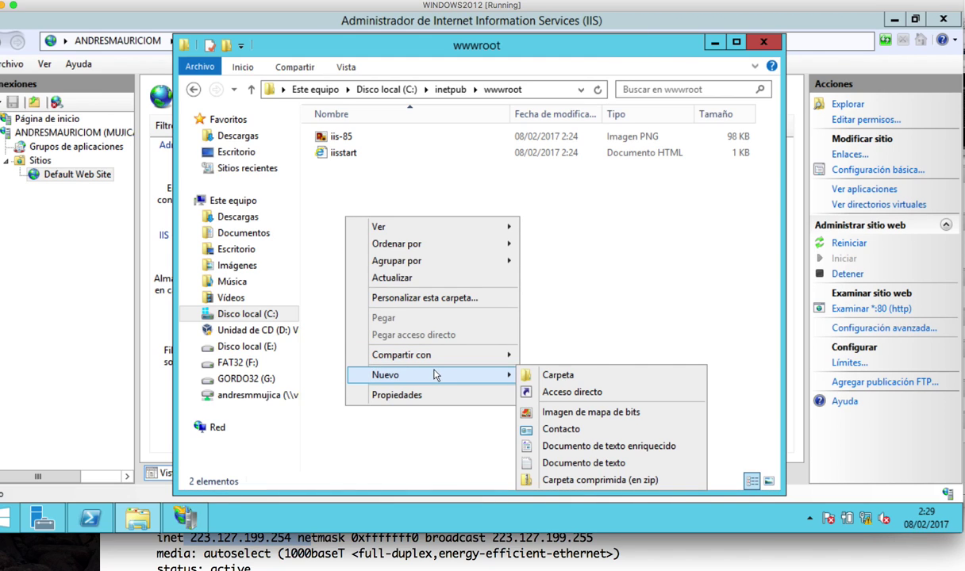
pyautogui.click(578, 464)
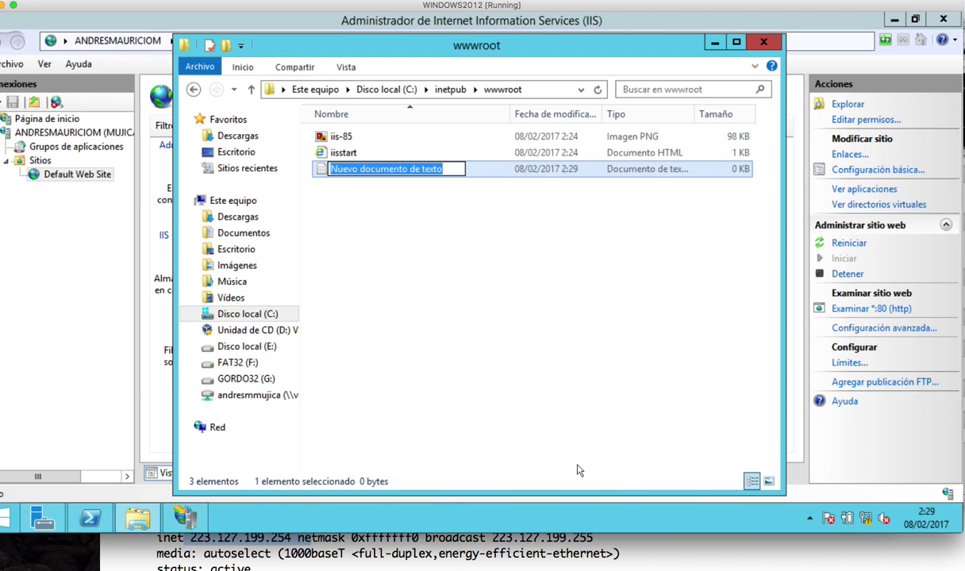
pyautogui.click(429, 258)
# Examine the new text document's properties, including its opening program, details, previous versions and advanced attributes, without changing anything
pyautogui.click(360, 174)
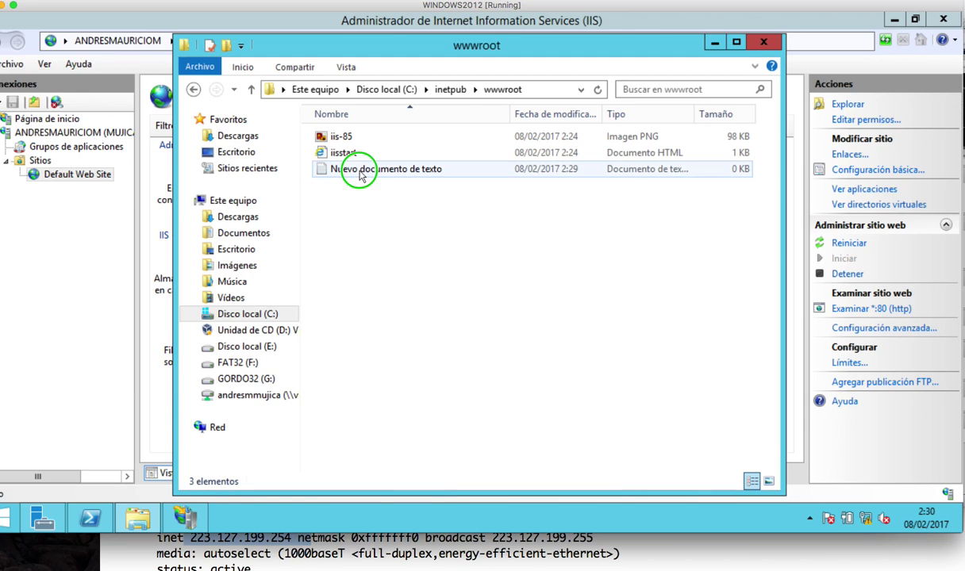
pyautogui.rightClick(360, 174)
pyautogui.click(377, 381)
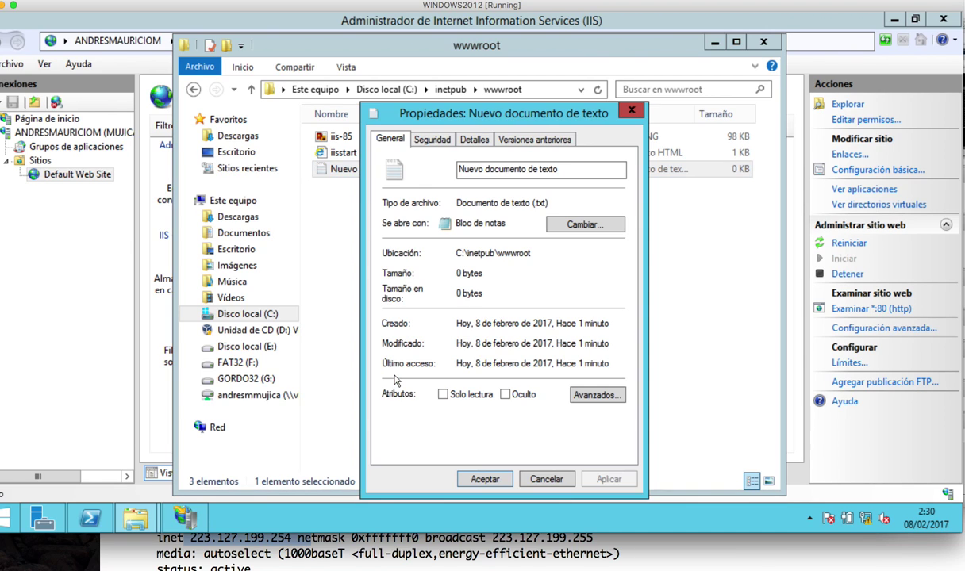
pyautogui.click(554, 224)
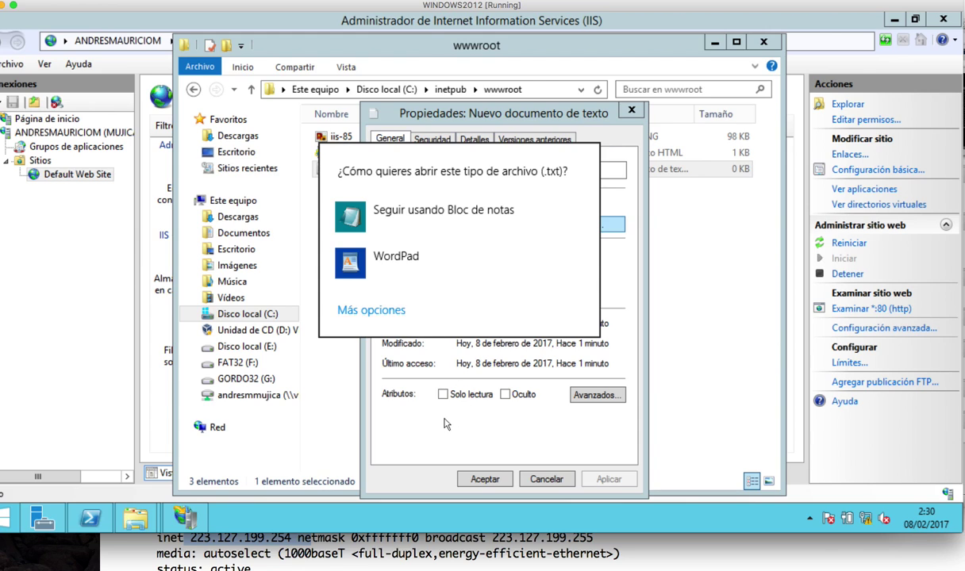
pyautogui.click(514, 216)
pyautogui.click(468, 141)
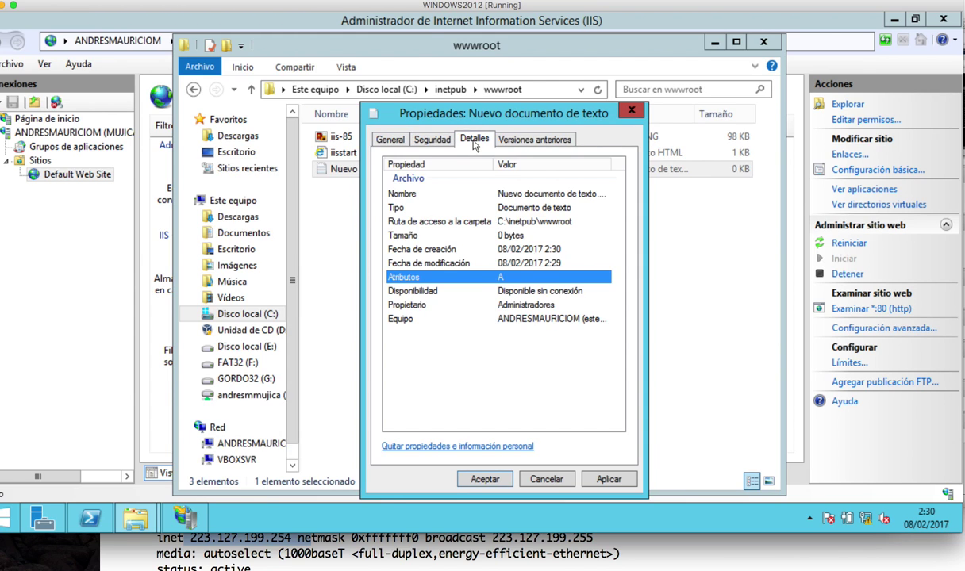
pyautogui.click(538, 140)
pyautogui.click(382, 139)
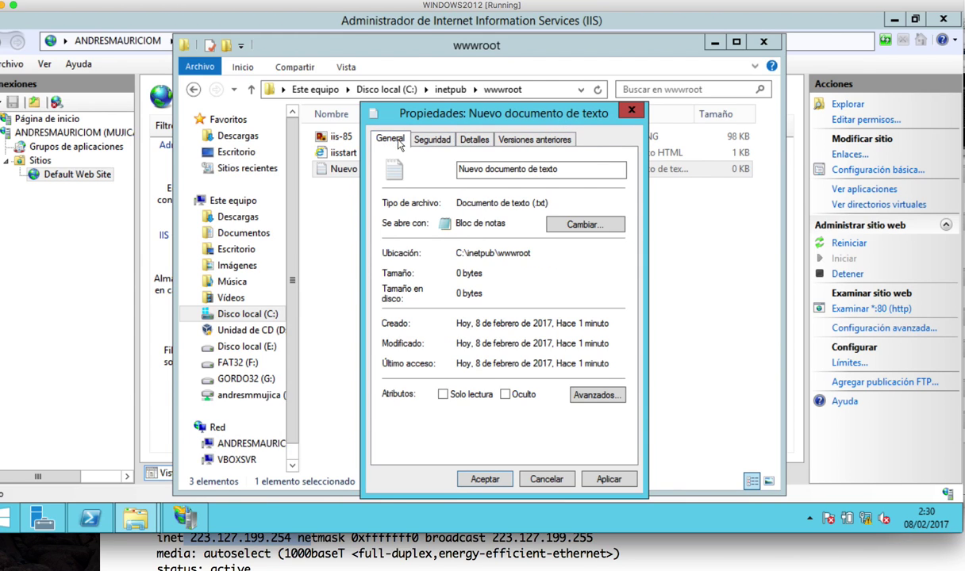
pyautogui.click(604, 400)
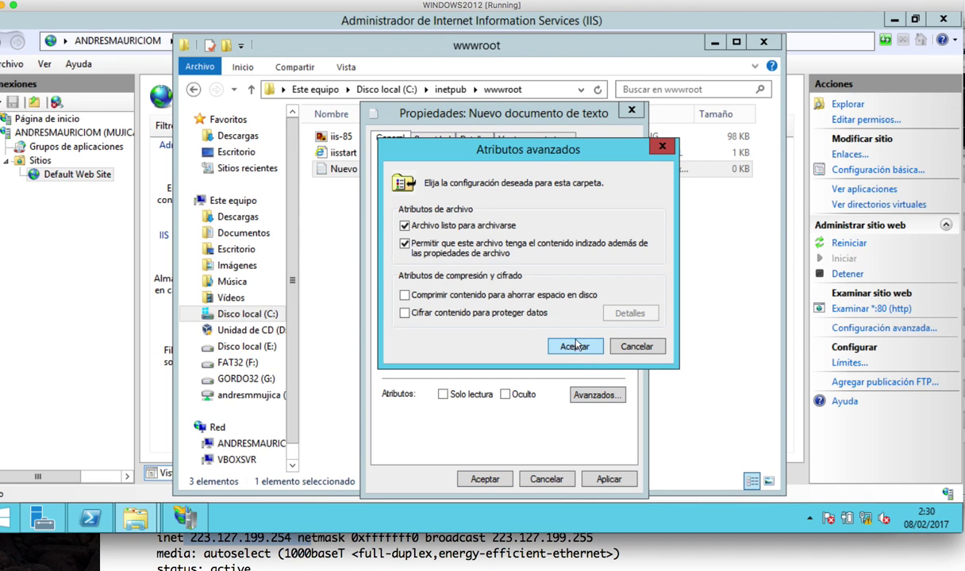
pyautogui.click(631, 346)
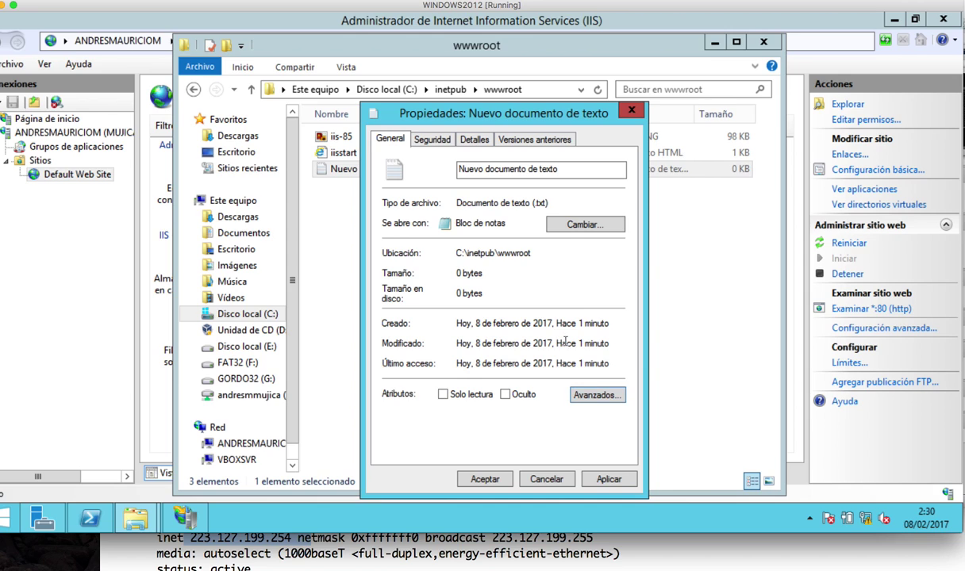
pyautogui.click(533, 474)
# Turn off the folder option that hides file extensions for known file types and apply the change
pyautogui.click(355, 69)
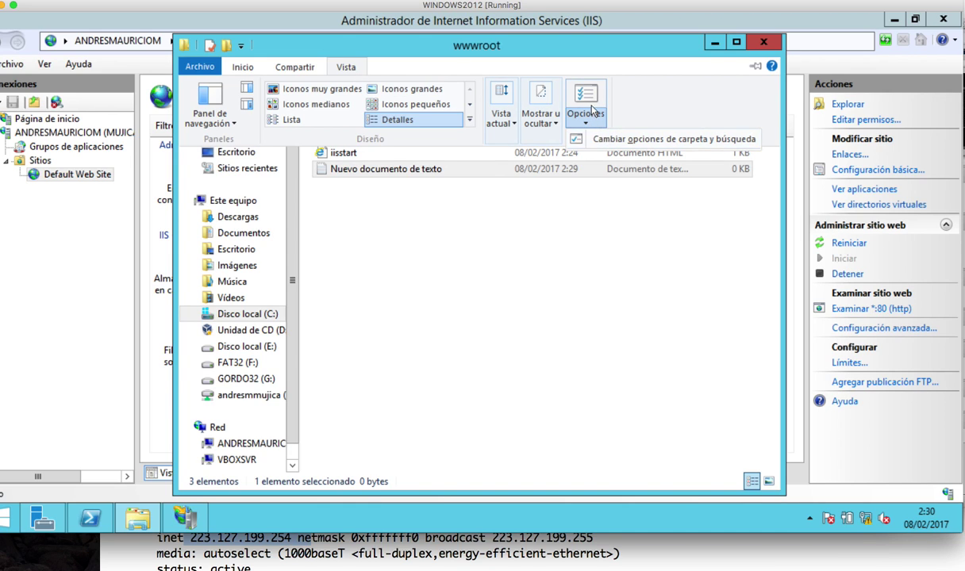
pyautogui.click(606, 141)
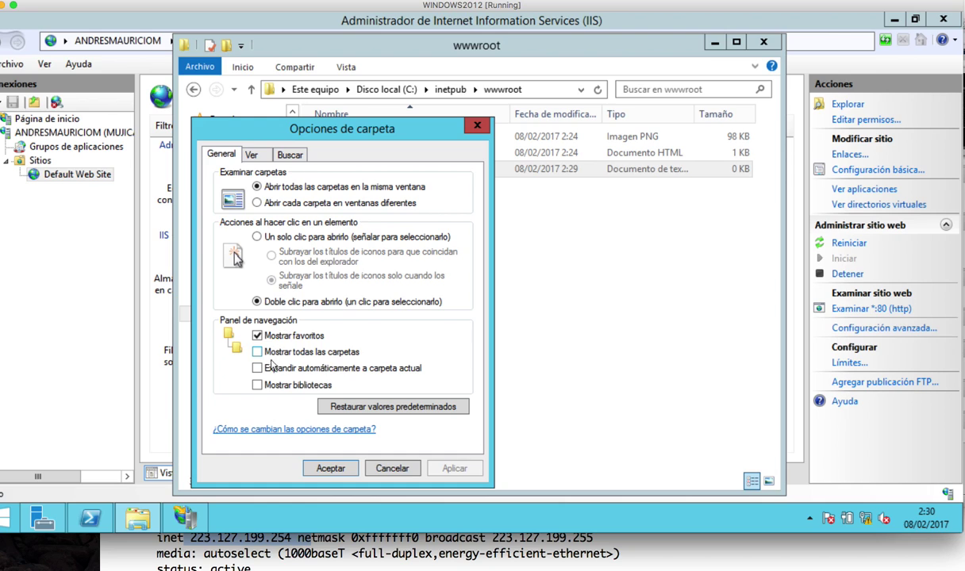
pyautogui.click(254, 155)
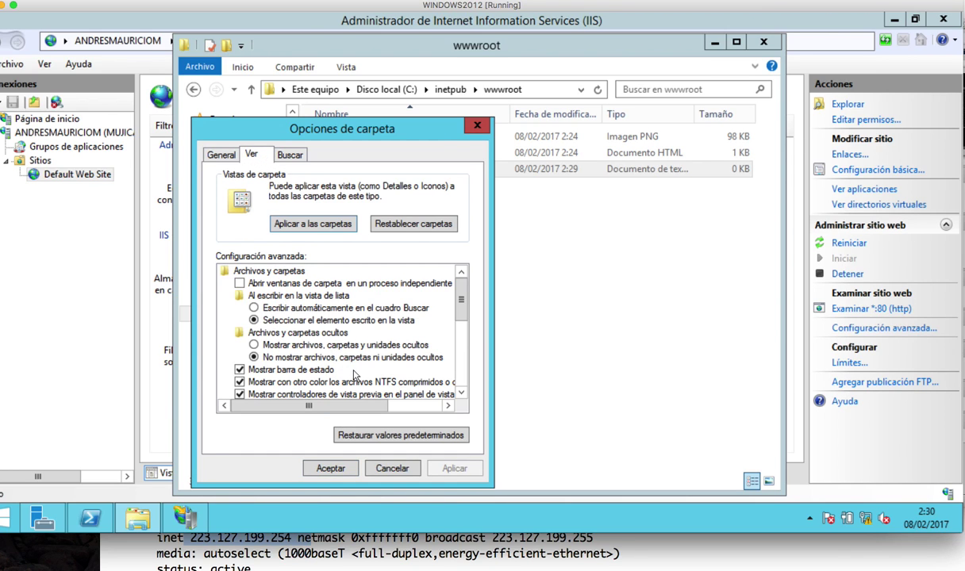
pyautogui.scroll(-3, 437, 343)
pyautogui.click(459, 367)
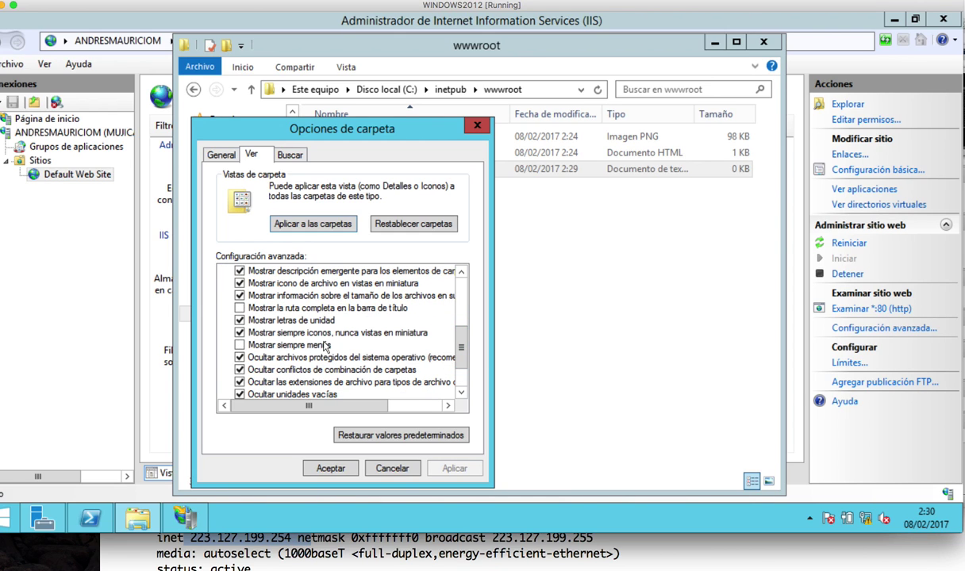
pyautogui.click(458, 378)
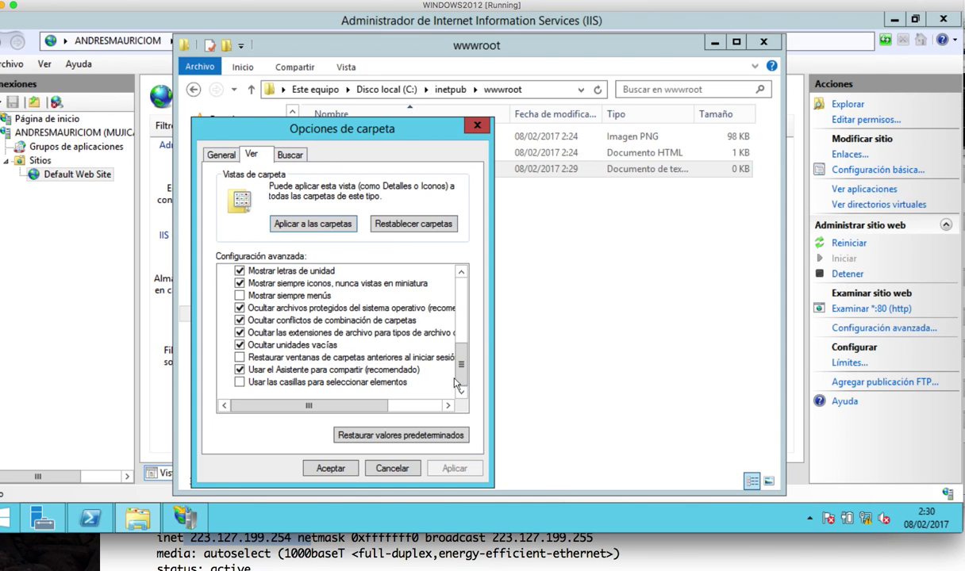
pyautogui.click(239, 334)
pyautogui.click(458, 469)
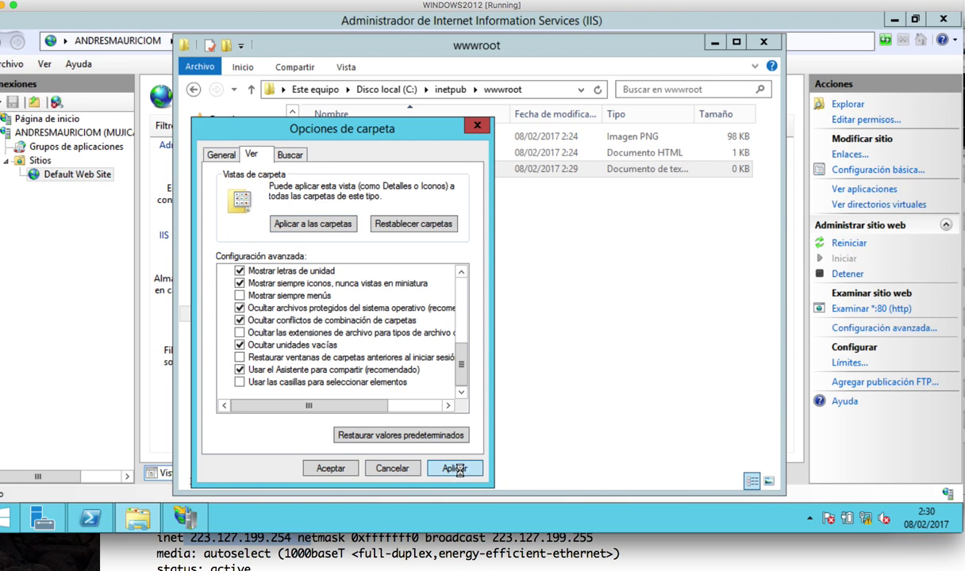
pyautogui.click(328, 468)
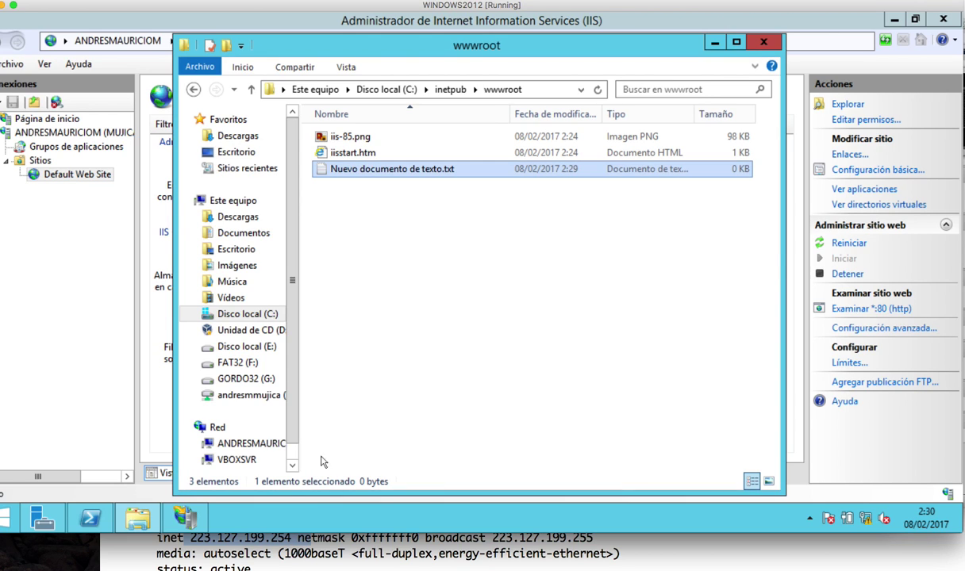
# Rename the new text document as prueba.html and accept the extension change
pyautogui.click(460, 170)
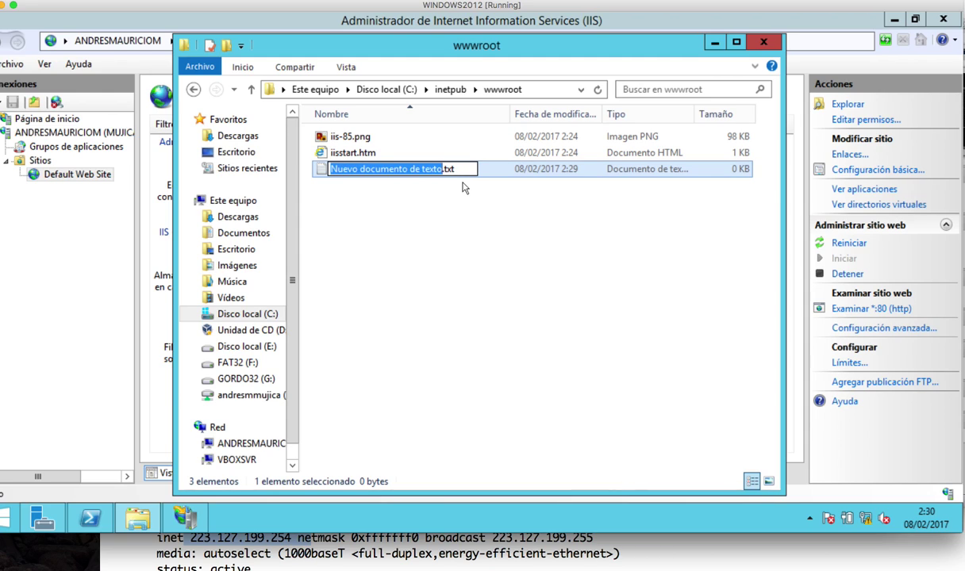
pyautogui.write('index')
pyautogui.press('BackSpace')
pyautogui.press('BackSpace')
pyautogui.press('BackSpace')
pyautogui.press('BackSpace')
pyautogui.press('BackSpace')
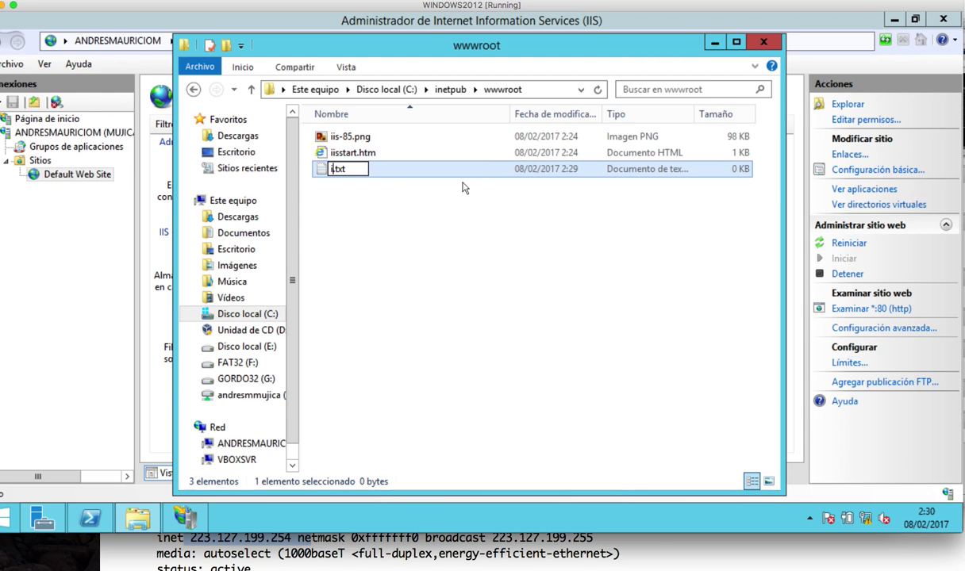
pyautogui.write('prueba')
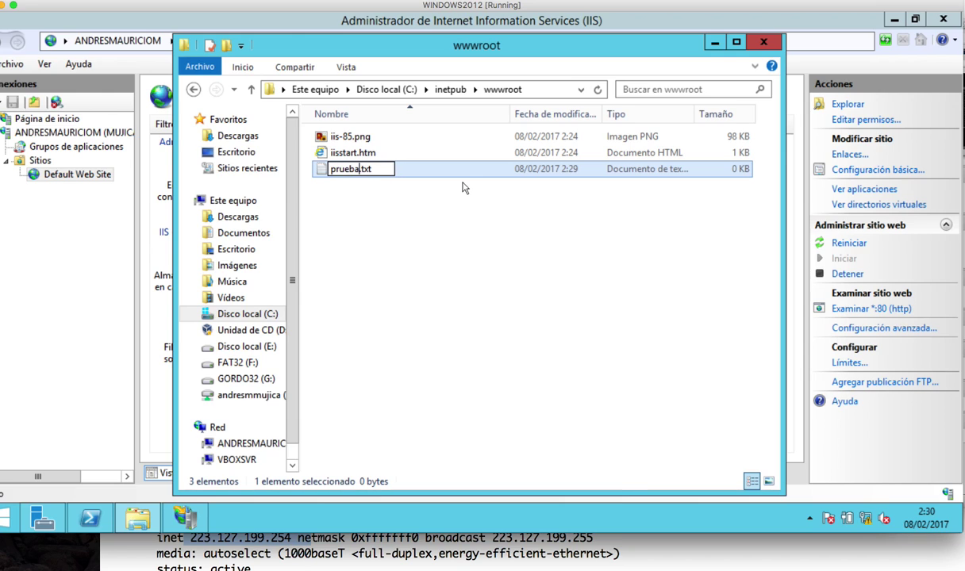
pyautogui.press('BackSpace')
pyautogui.press('BackSpace')
pyautogui.press('BackSpace')
pyautogui.write('html')
pyautogui.press('Return')
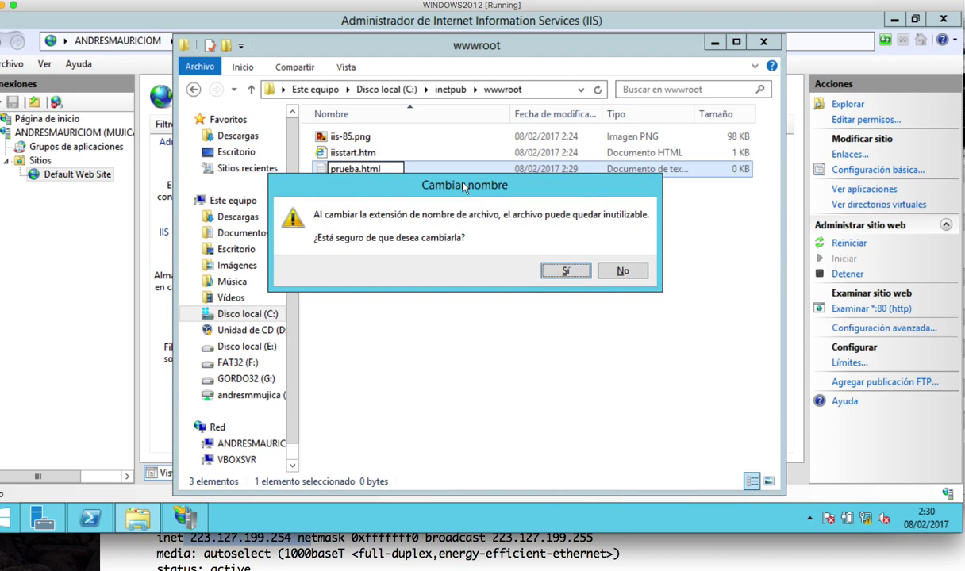
pyautogui.click(567, 273)
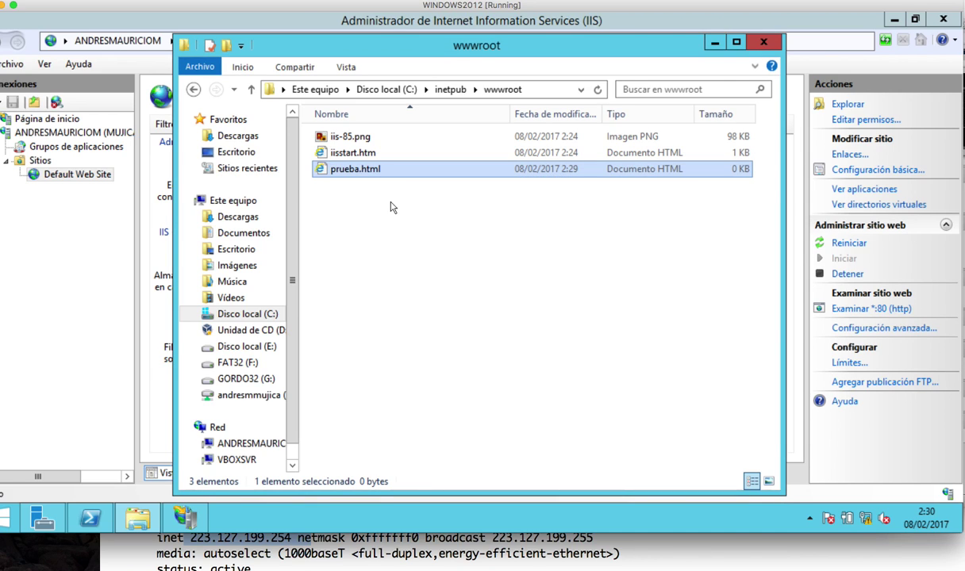
# Open prueba.html with Bloc de notas without making it the default application for .html files
pyautogui.rightClick(347, 176)
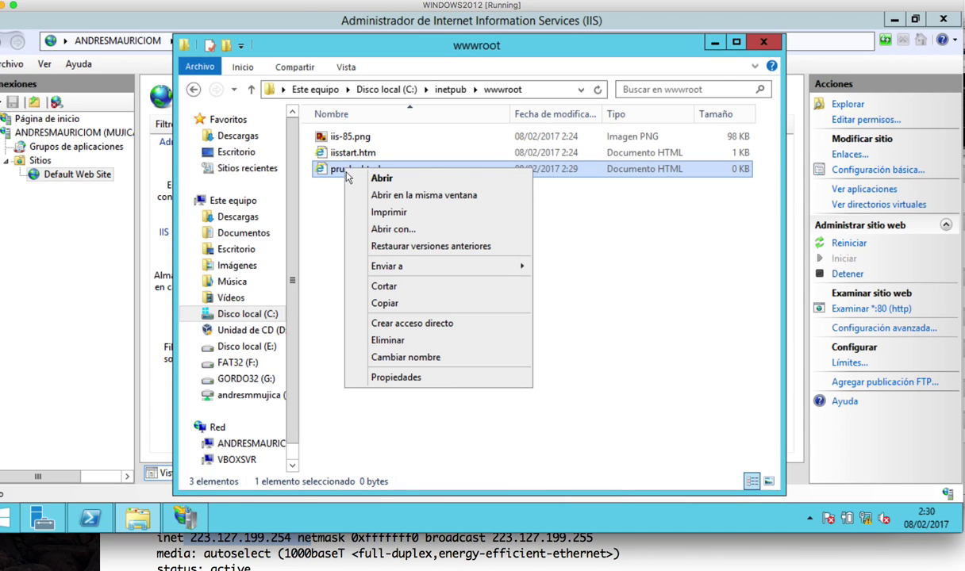
pyautogui.click(391, 229)
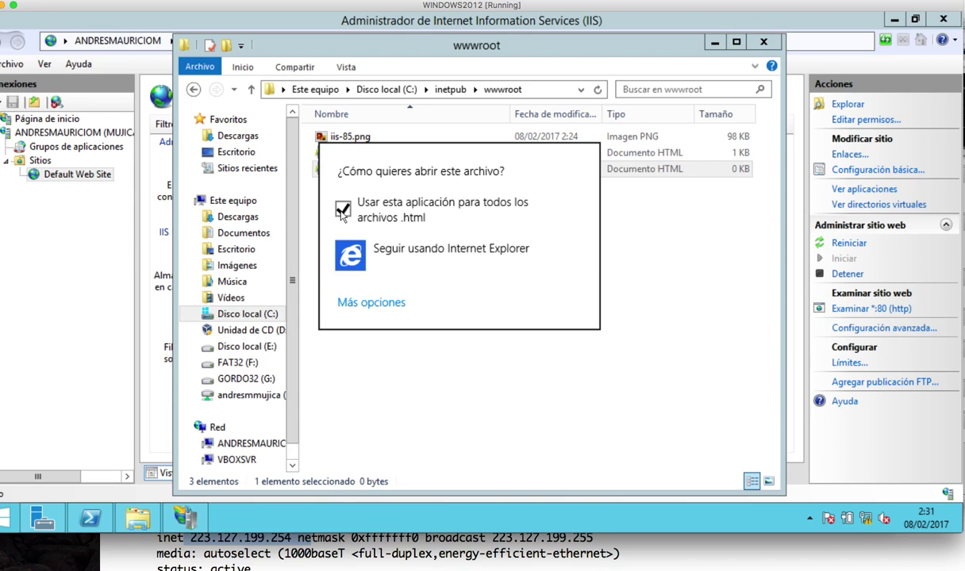
pyautogui.click(370, 304)
pyautogui.click(343, 208)
pyautogui.click(401, 296)
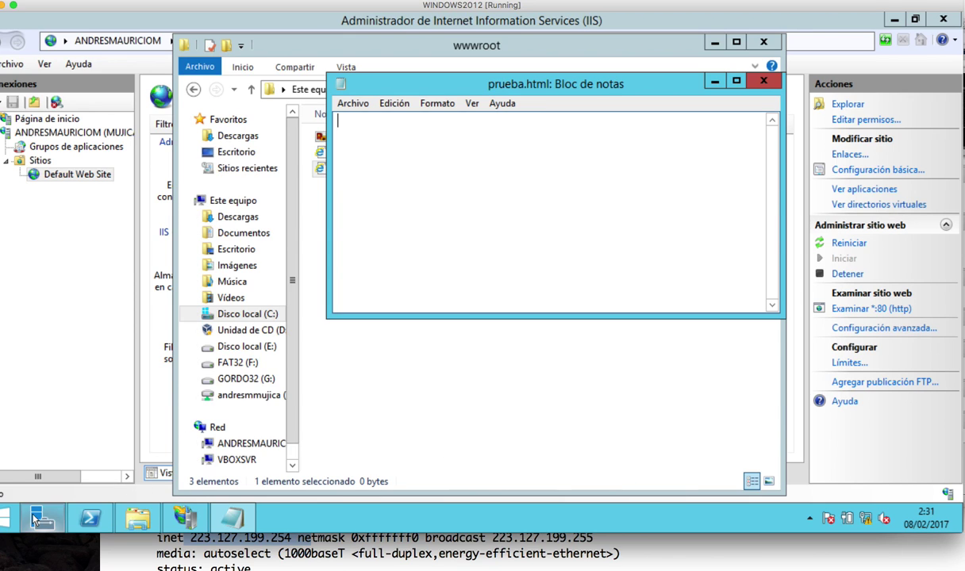
# Search the Start screen for the keyboard settings using "teclado"
pyautogui.click(5, 520)
pyautogui.write('tec')
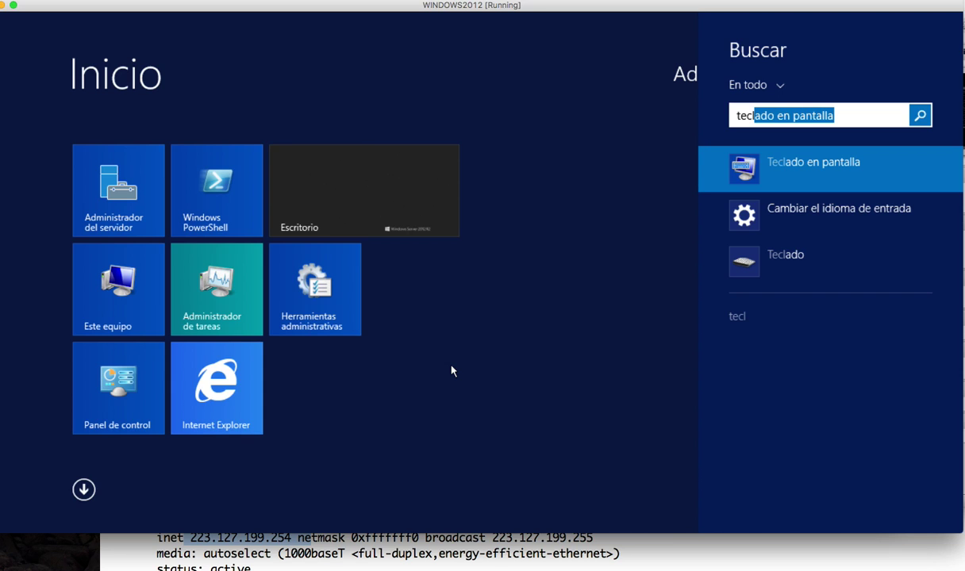
pyautogui.press('BackSpace')
pyautogui.press('BackSpace')
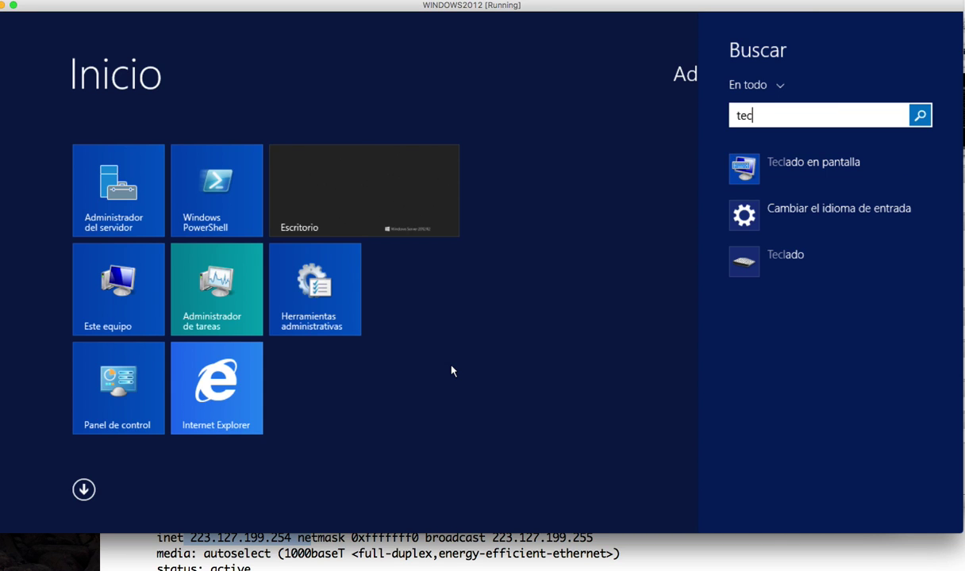
pyautogui.write('lado en pantalla')
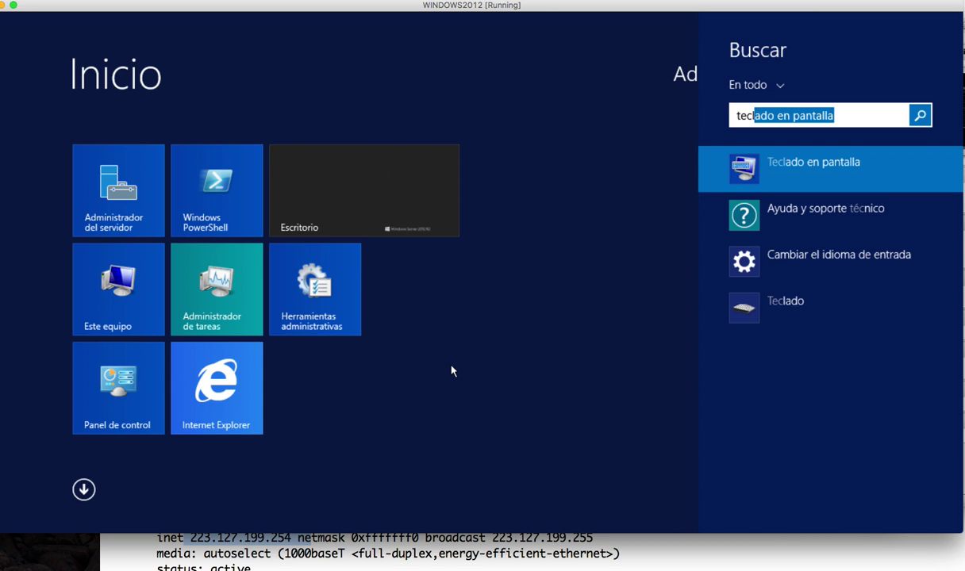
pyautogui.click(839, 273)
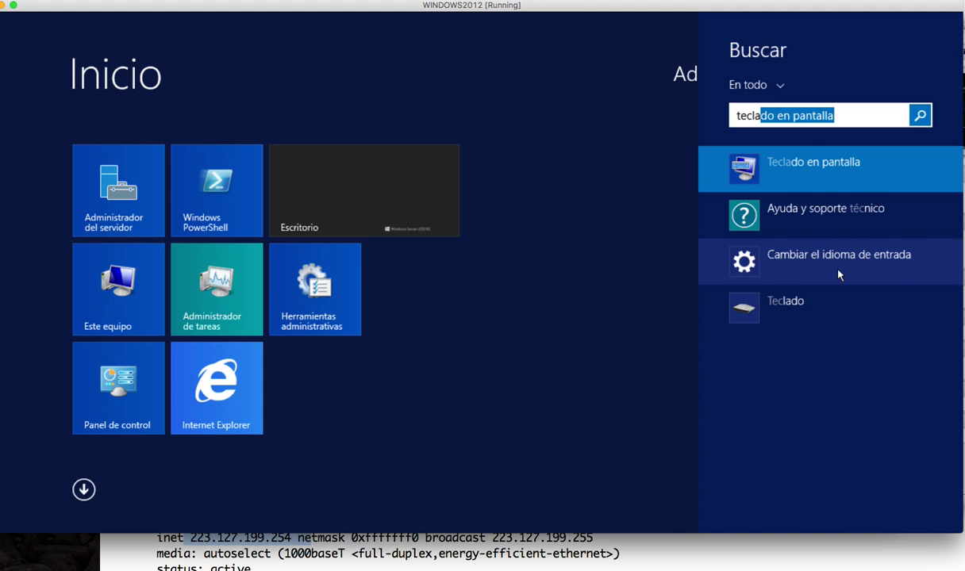
# Look for a keyboard layout option in the system's Configuración options and the Start screen, and return to the desktop
pyautogui.press('super+i')
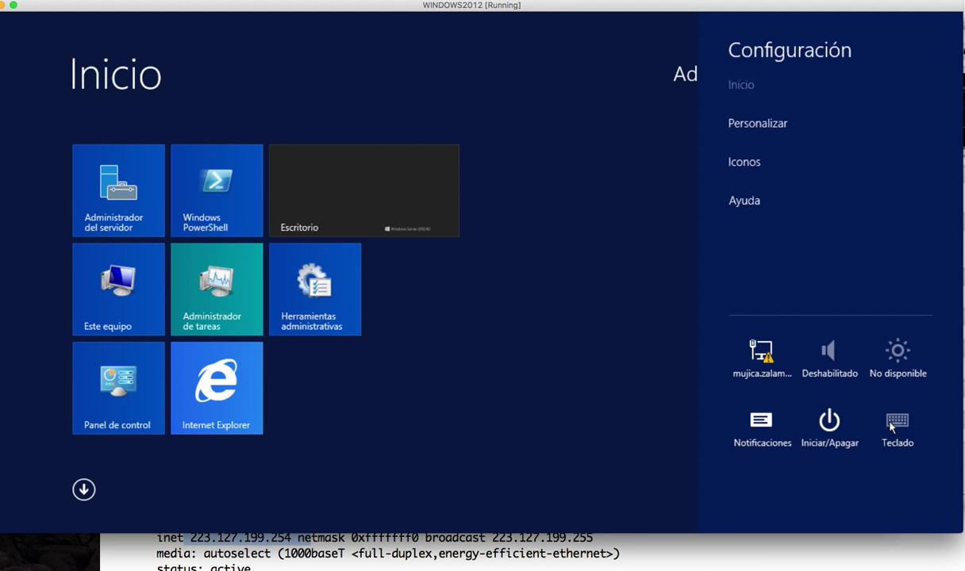
pyautogui.click(758, 121)
pyautogui.click(739, 50)
pyautogui.click(593, 436)
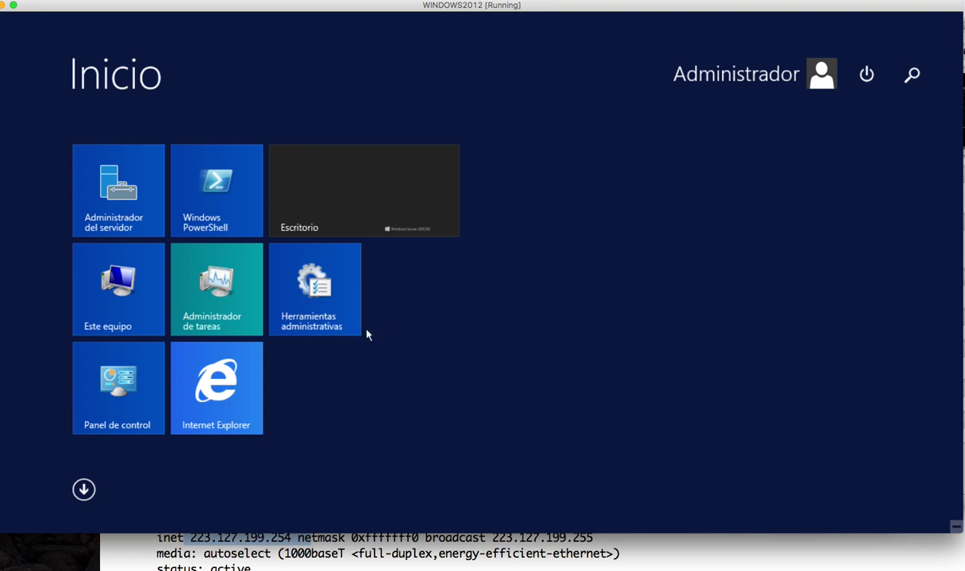
pyautogui.click(82, 496)
pyautogui.click(83, 497)
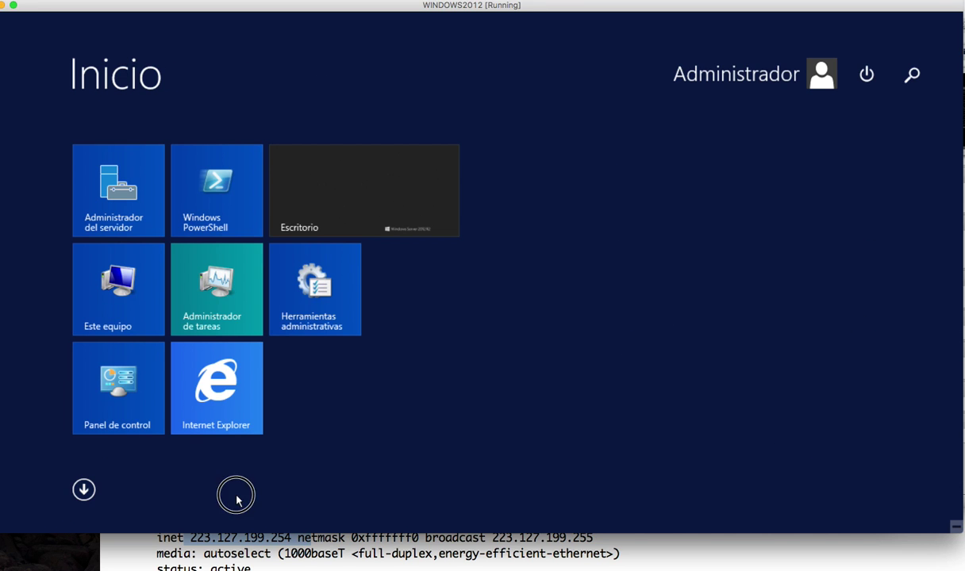
pyautogui.press('super')
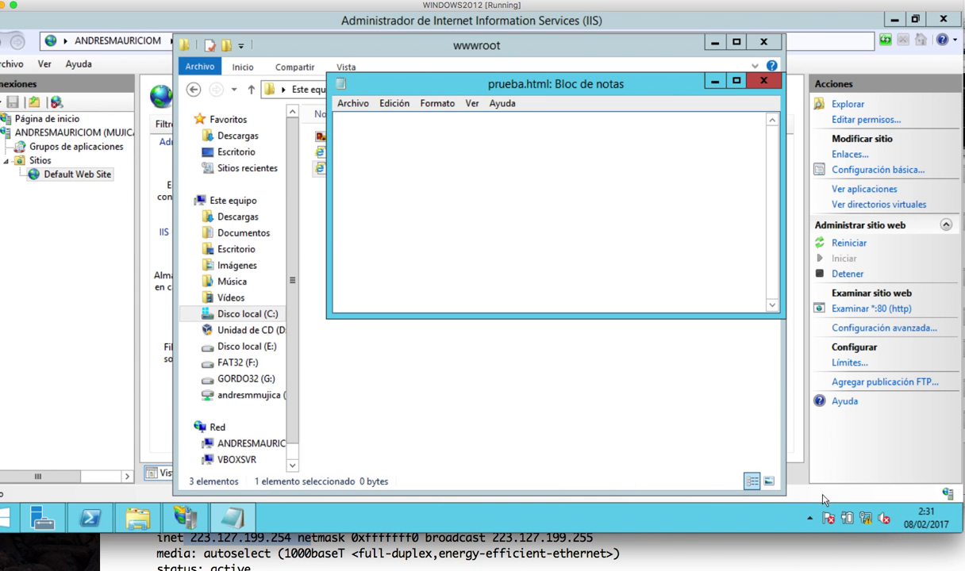
pyautogui.click(810, 520)
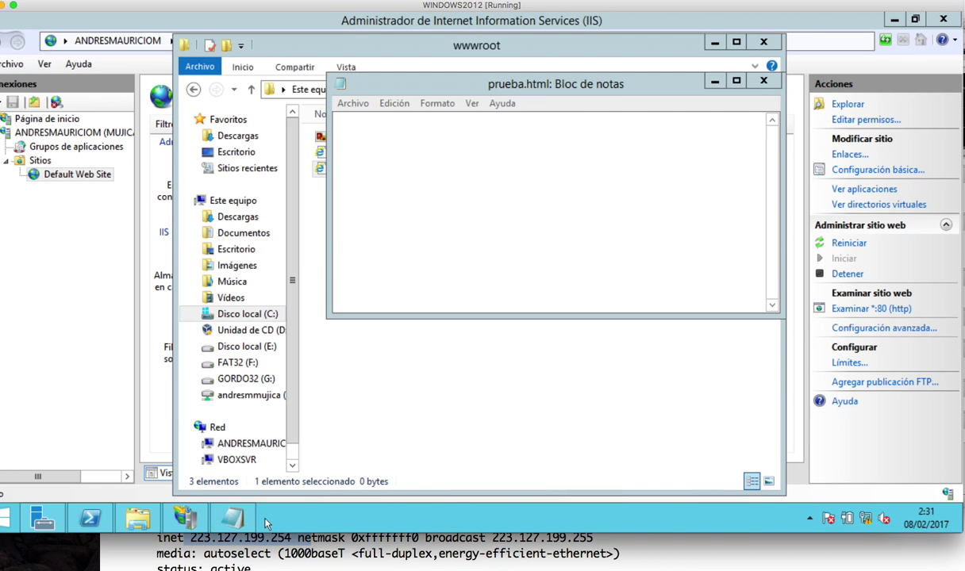
# Open the language options for Español (España) from the input method settings in Panel de control
pyautogui.click(13, 517)
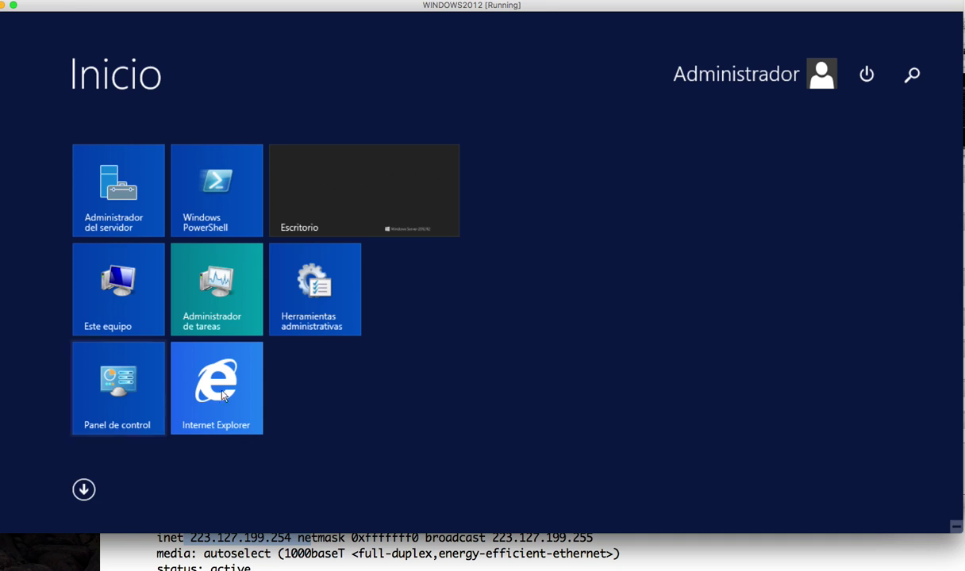
pyautogui.click(84, 486)
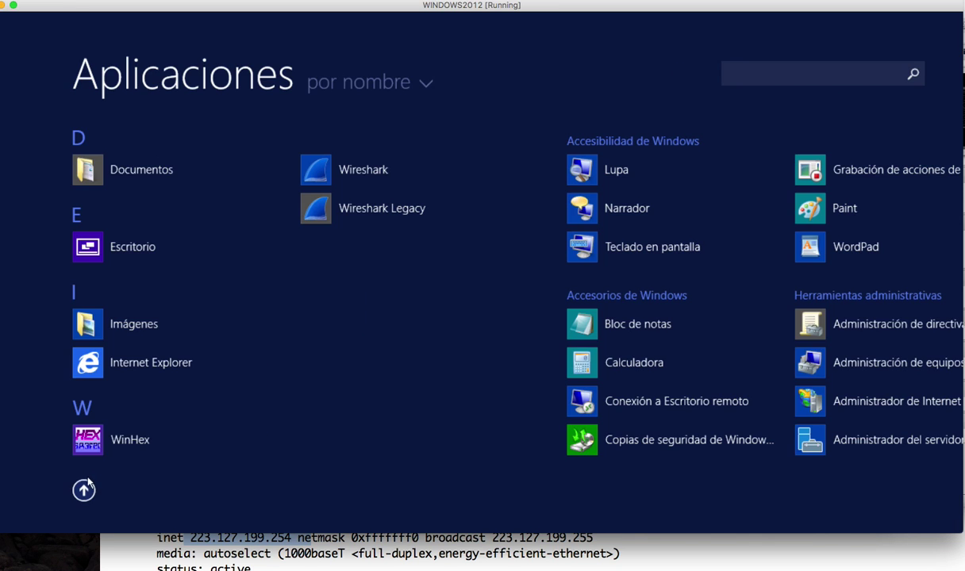
pyautogui.click(85, 484)
pyautogui.click(113, 384)
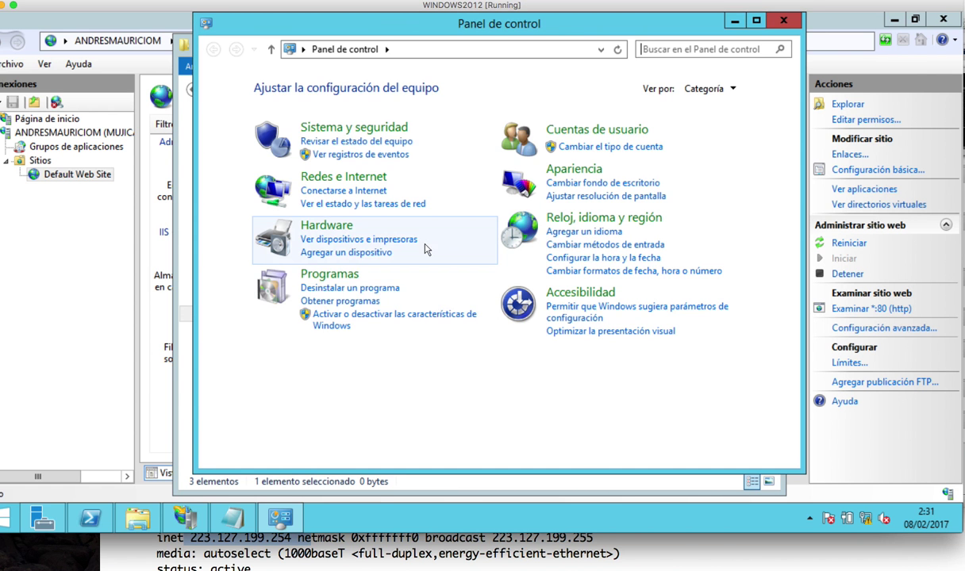
pyautogui.click(582, 296)
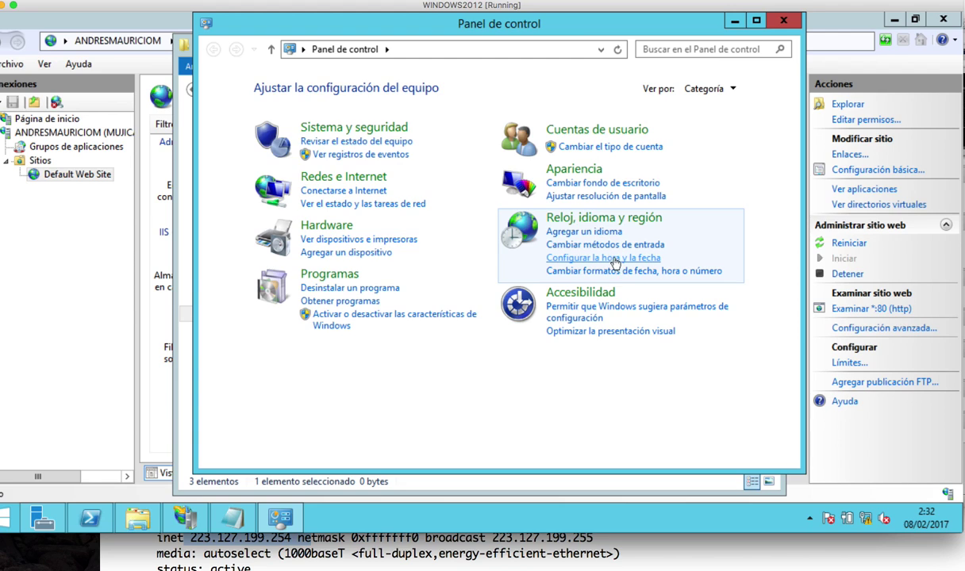
pyautogui.click(586, 245)
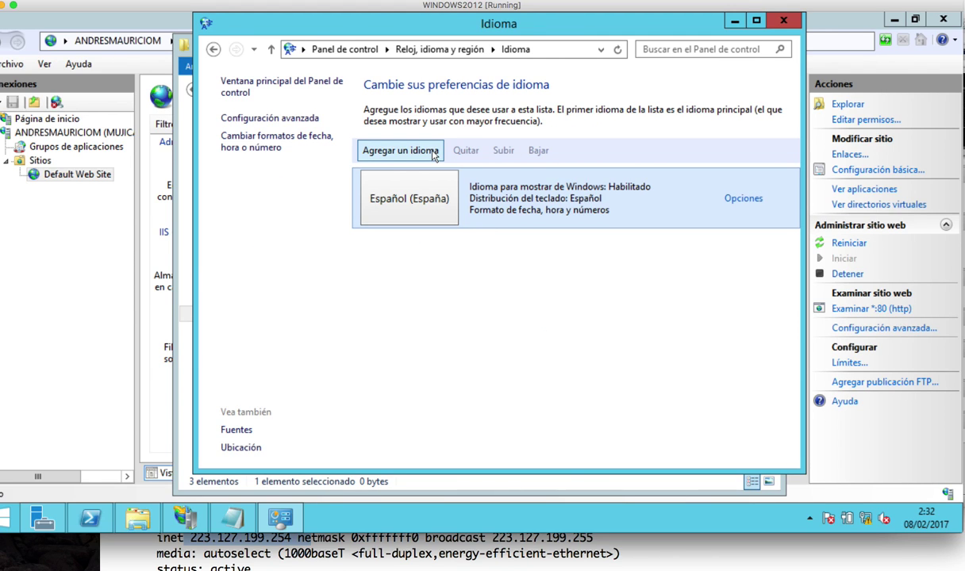
pyautogui.click(758, 198)
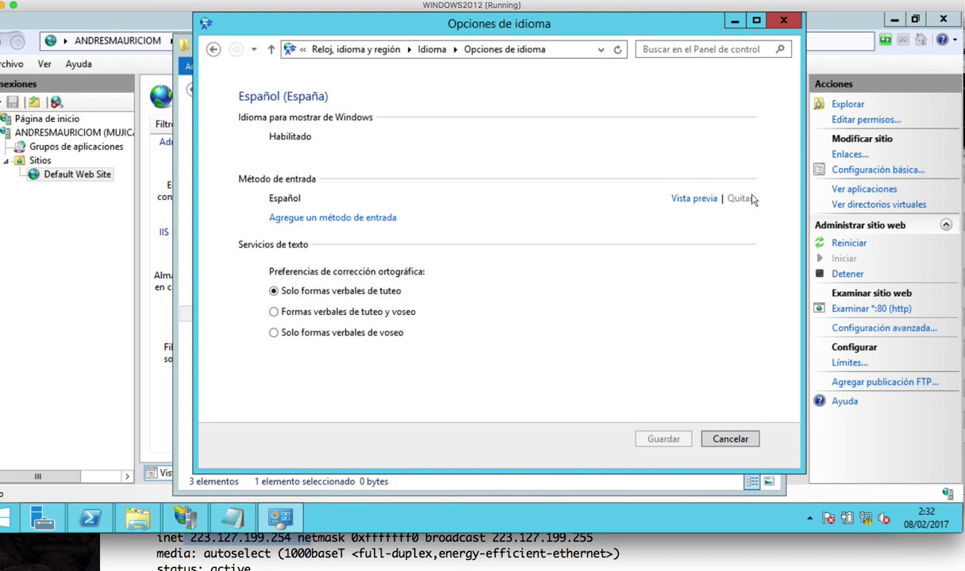
# Add the Estados Unidos - Internacional QWERTY layout as an input method for Español (España)
pyautogui.click(370, 220)
pyautogui.scroll(-3, 491, 280)
pyautogui.scroll(3, 491, 280)
pyautogui.scroll(-15, 490, 280)
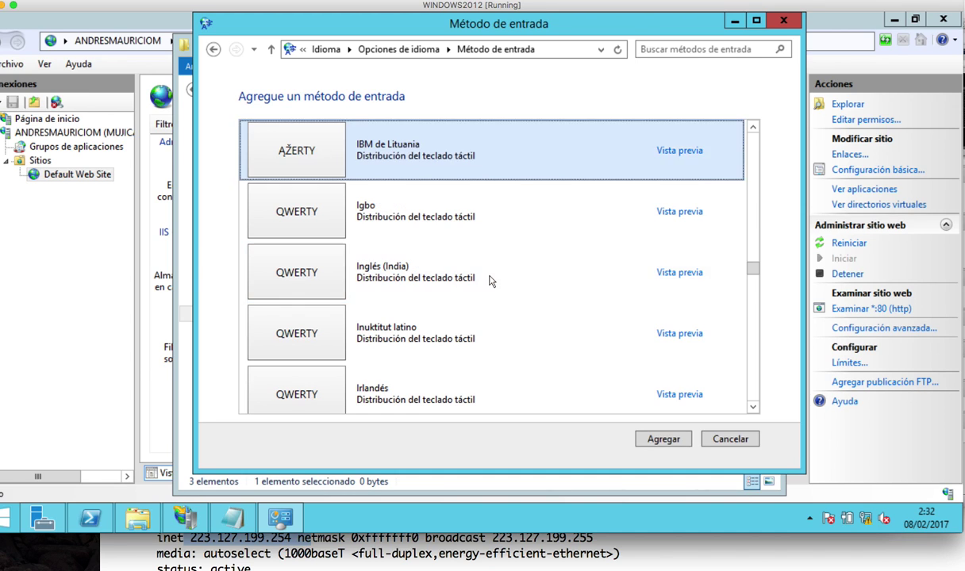
pyautogui.click(490, 280)
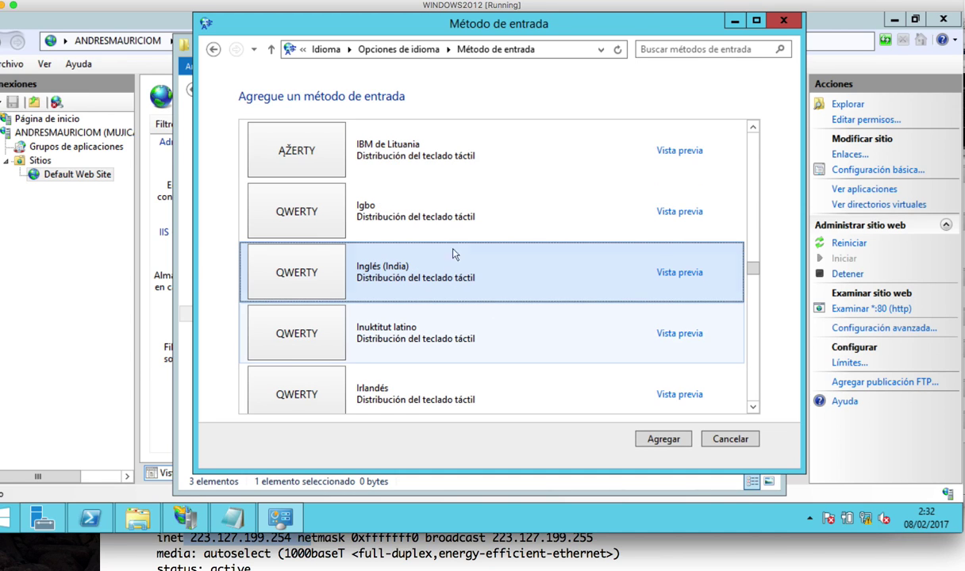
pyautogui.scroll(-3, 486, 334)
pyautogui.scroll(-3, 487, 334)
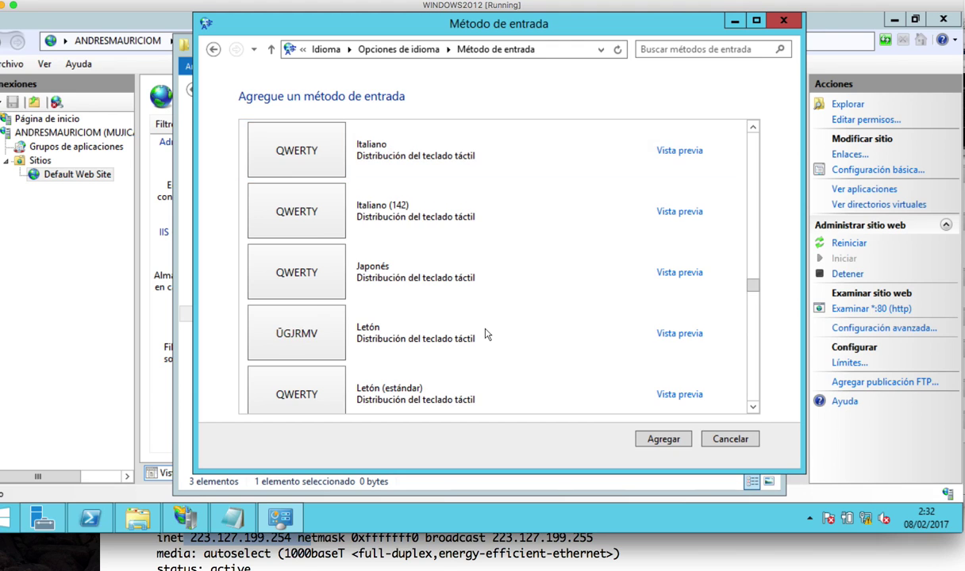
pyautogui.scroll(20, 487, 334)
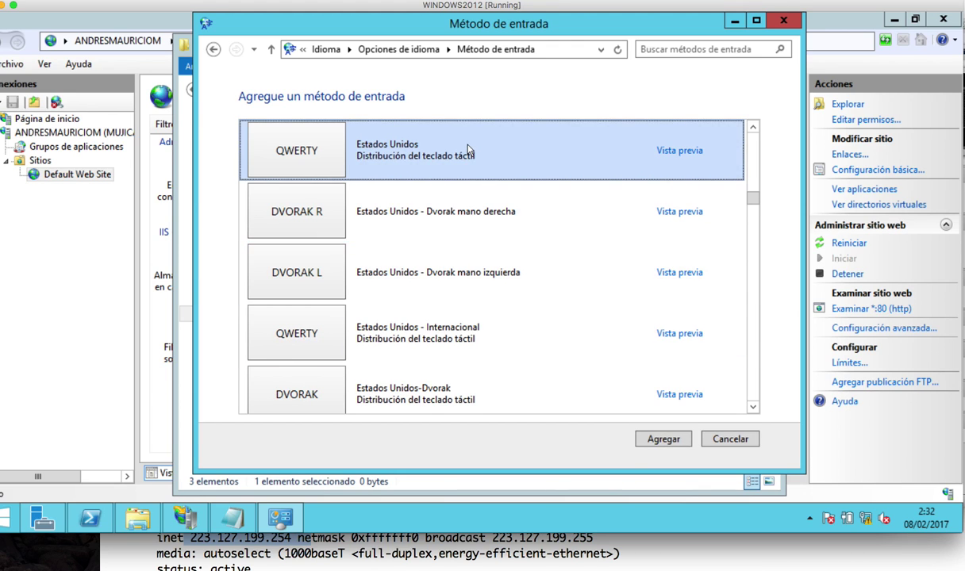
pyautogui.click(463, 339)
pyautogui.click(659, 438)
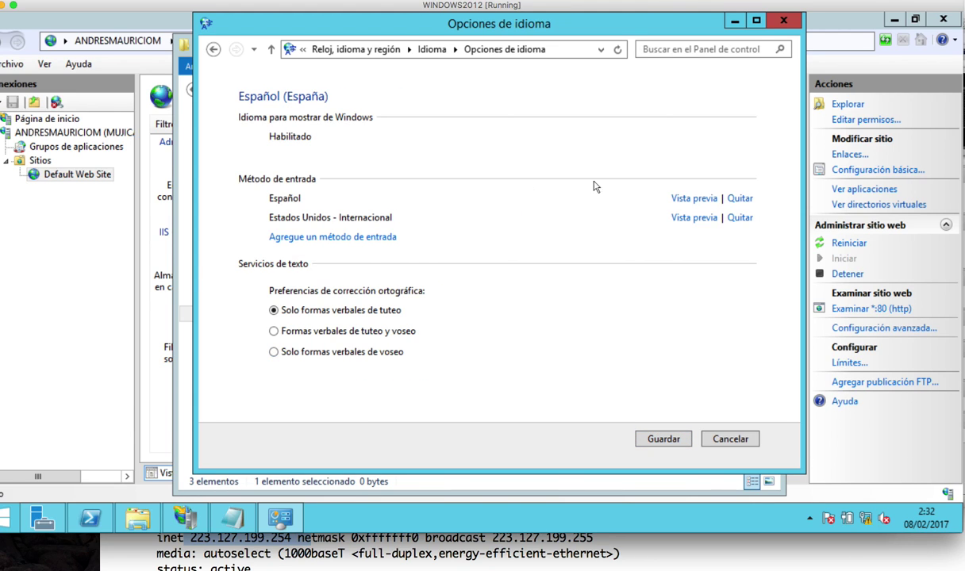
# Remove the Español input method, save the language options and close the language settings
pyautogui.click(740, 199)
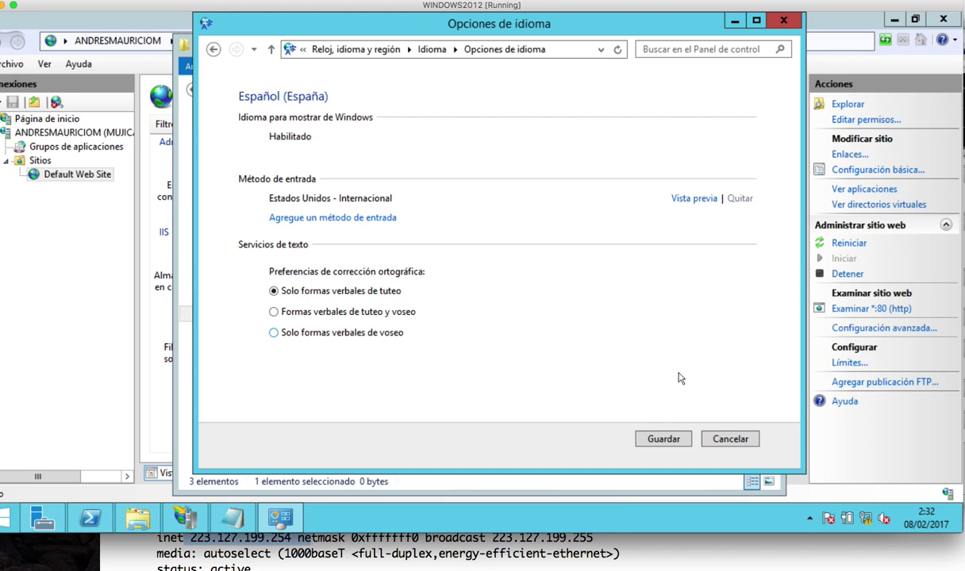
pyautogui.click(665, 442)
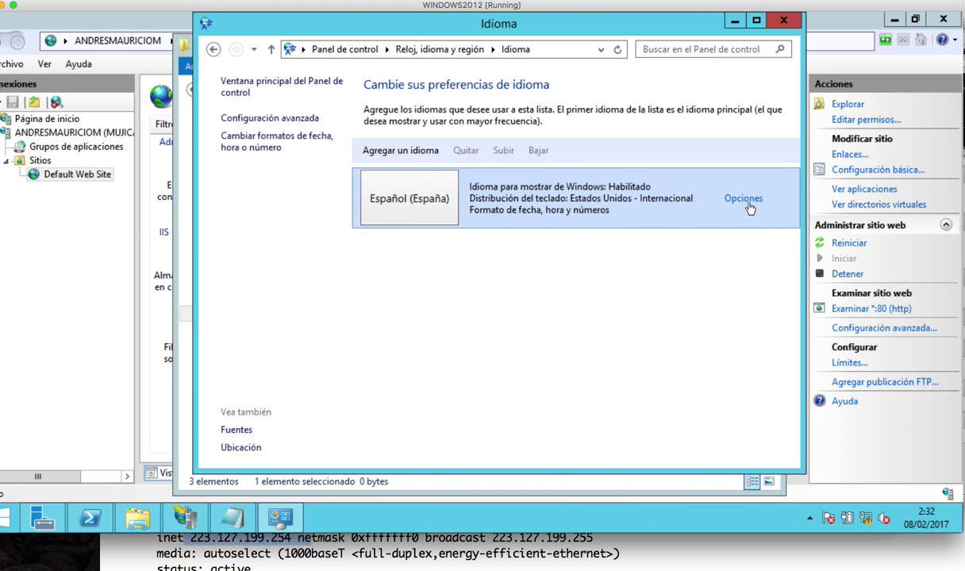
pyautogui.click(781, 19)
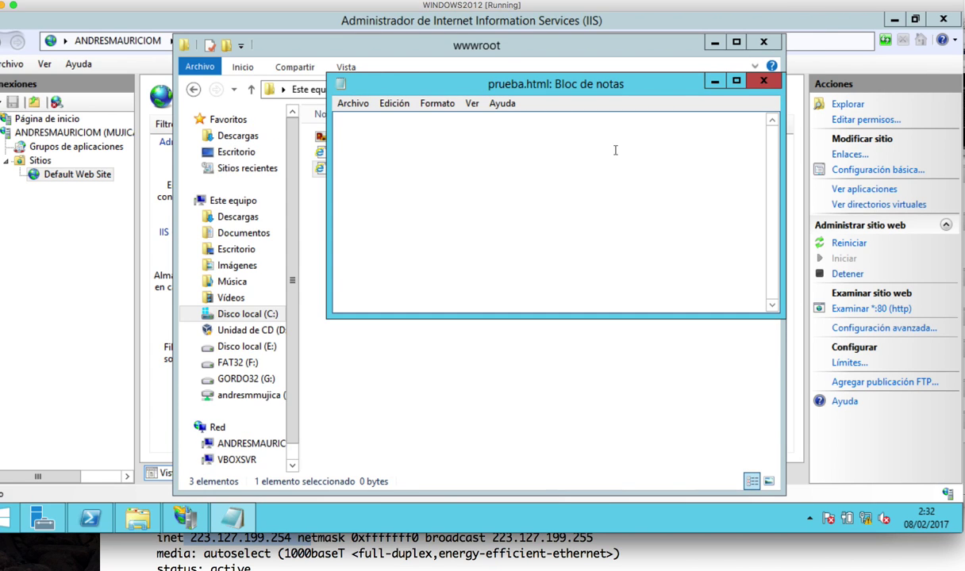
# Write the <html> and </html> tags in prueba.html with an empty line between them
pyautogui.write('<')
pyautogui.press('BackSpace')
pyautogui.write('<html>')
pyautogui.press('Return')
pyautogui.write('</html>')
pyautogui.press('Up')
pyautogui.press('Return')
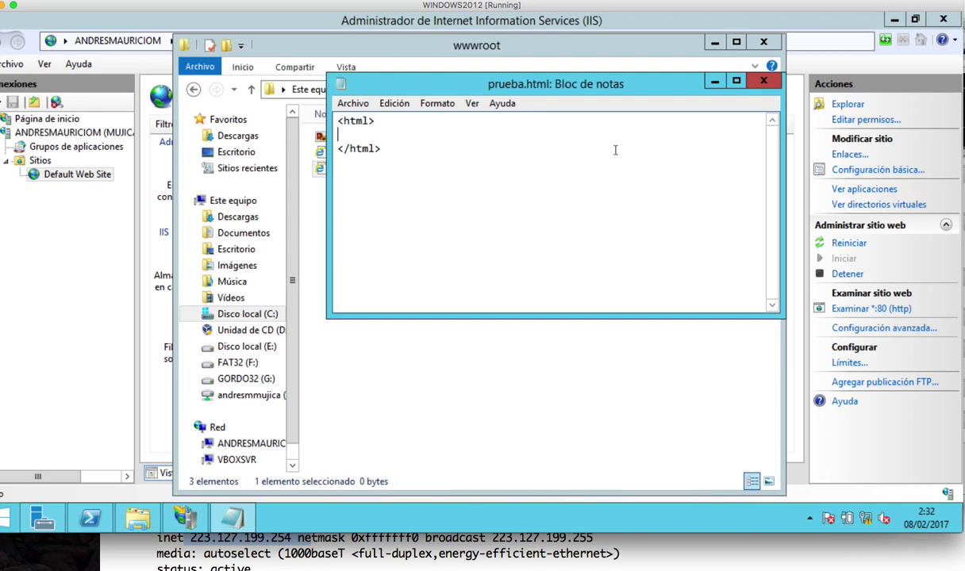
# Write the <head>, </head>, <body> and </body> tags on separate lines inside the html element
pyautogui.write('<head>')
pyautogui.press('Return')
pyautogui.write('</head>')
pyautogui.press('Return')
pyautogui.write('<body>')
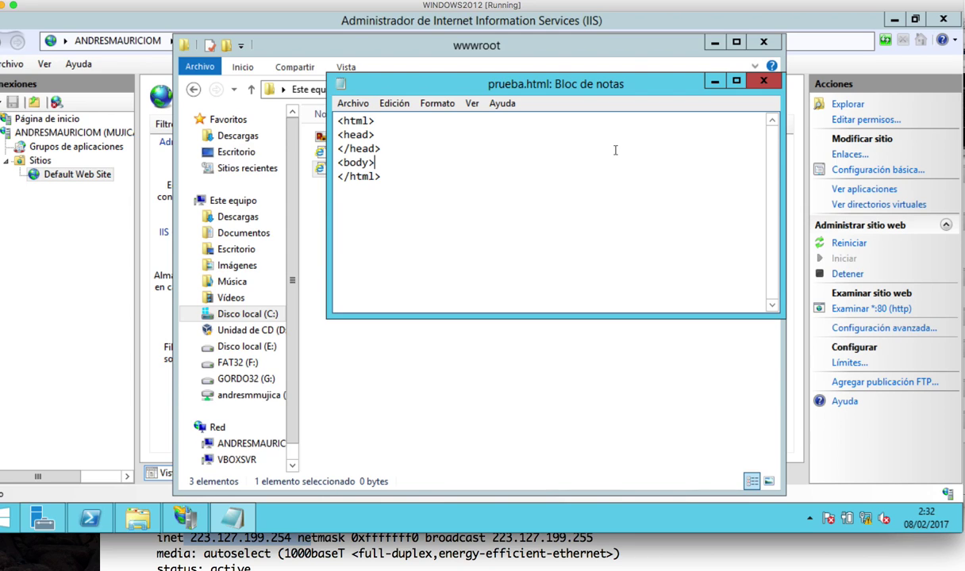
pyautogui.press('Return')
pyautogui.write('</body')
pyautogui.press('Up')
pyautogui.press('Up')
pyautogui.press('Up')
pyautogui.press('Up')
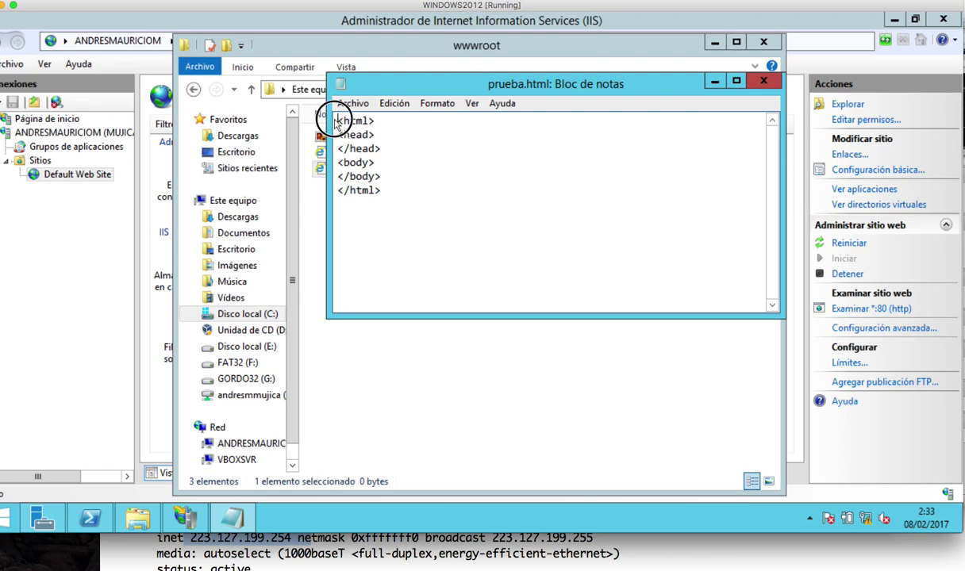
# Add the line <title>ESTA ES MI PAGINA</title> inside the head element
pyautogui.click(400, 125)
pyautogui.doubleClick(369, 189)
pyautogui.click(389, 138)
pyautogui.press('Return')
pyautogui.write('<title>')
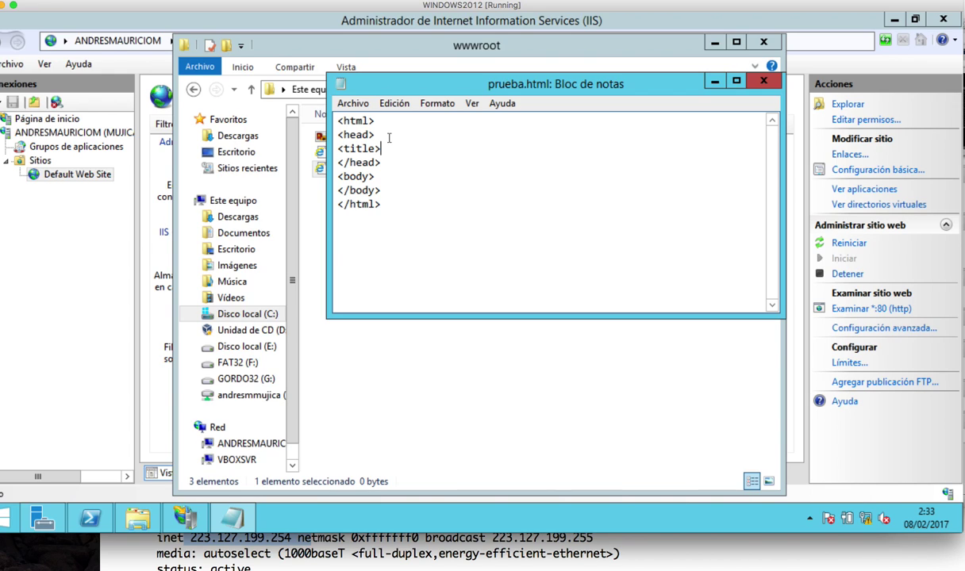
pyautogui.write('ESTA ES MI PAGINA')
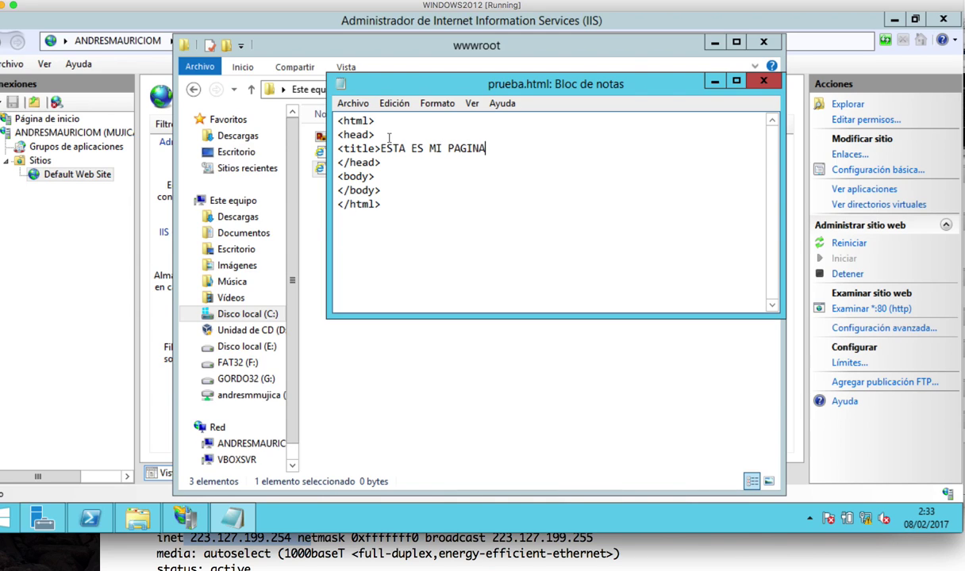
pyautogui.write('</title>')
pyautogui.press('Return')
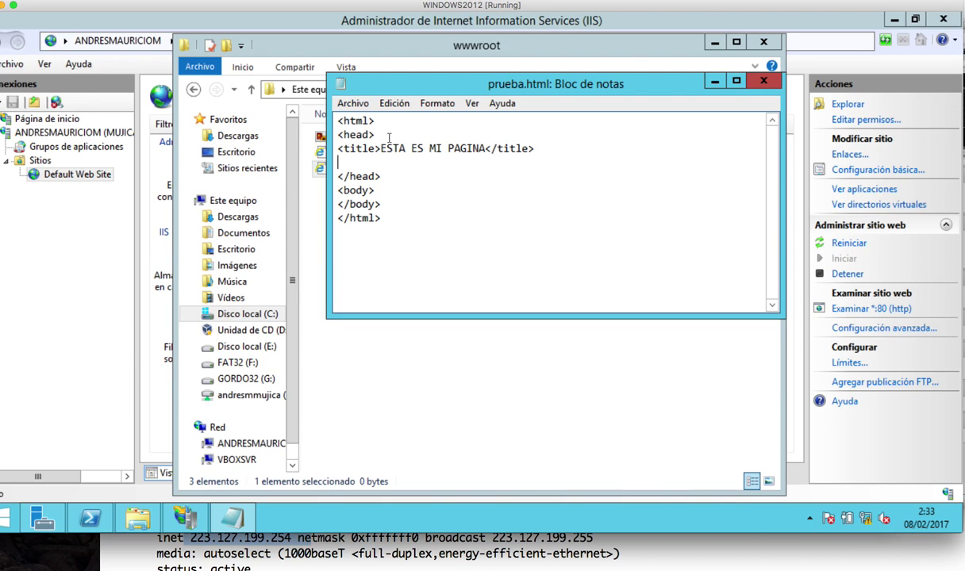
pyautogui.press('BackSpace')
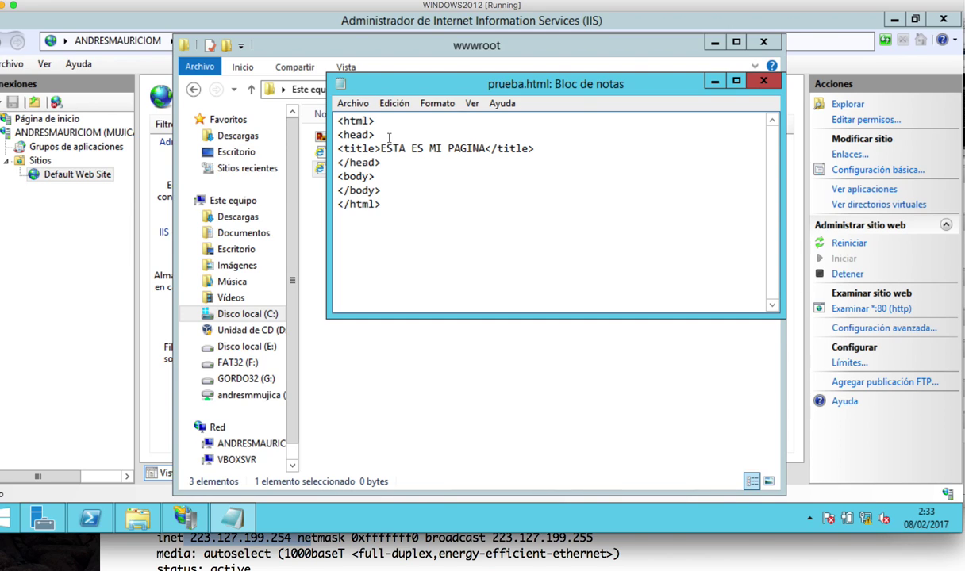
# Add a <br> line and the heading <h1>Este es el titulo H1</h1> inside the body element
pyautogui.press('Return')
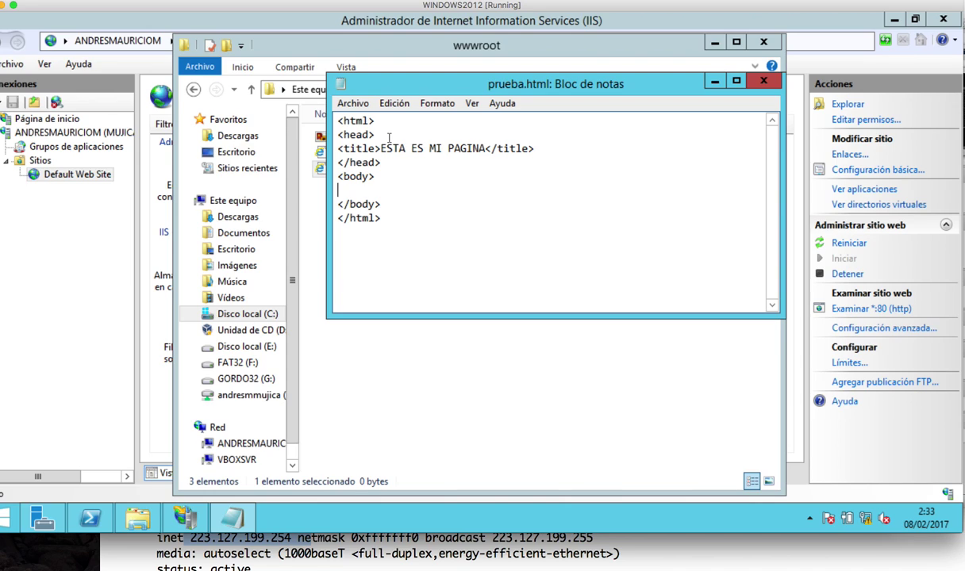
pyautogui.write('<br>')
pyautogui.press('Return')
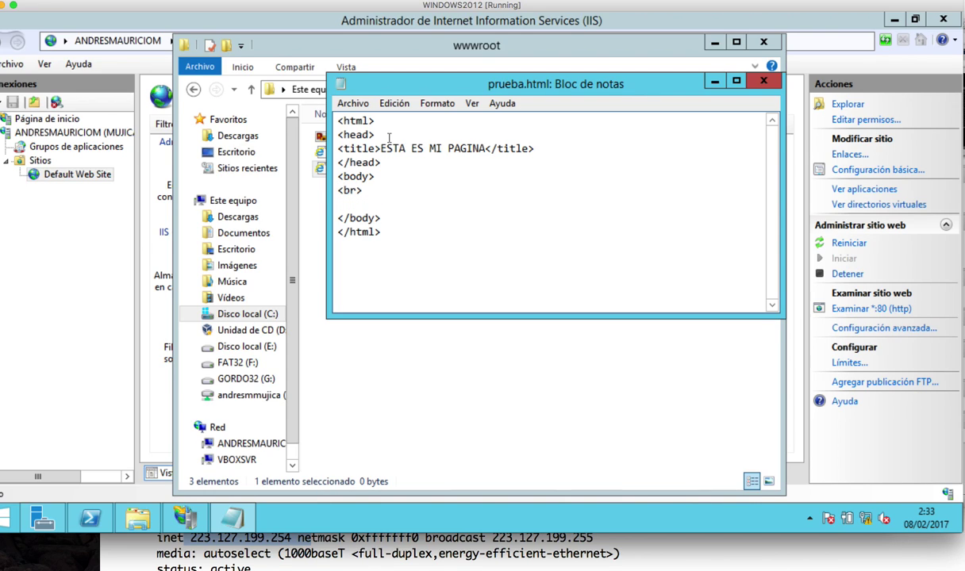
pyautogui.write('<h1>Este es el titulo ')
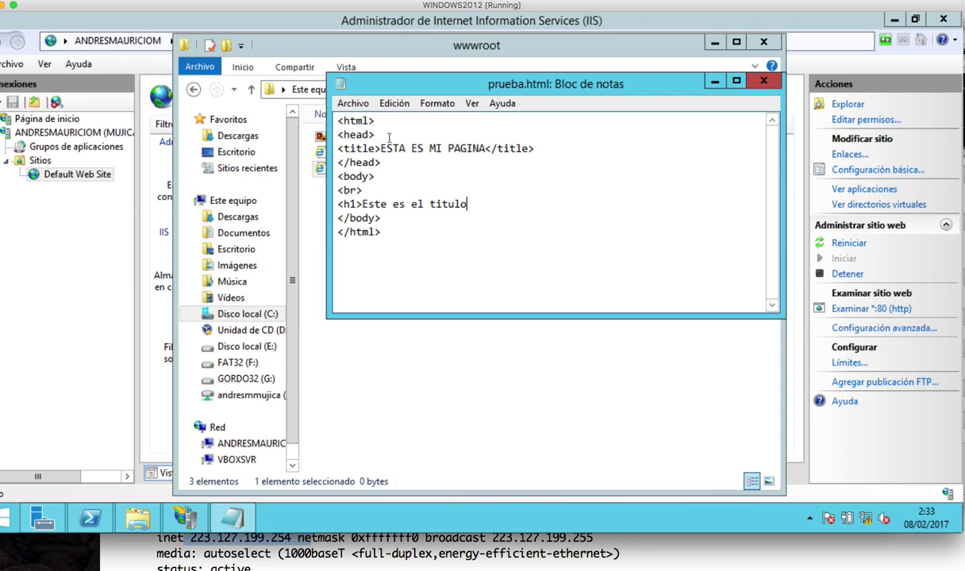
pyautogui.write('H1</ha>')
pyautogui.press('Return')
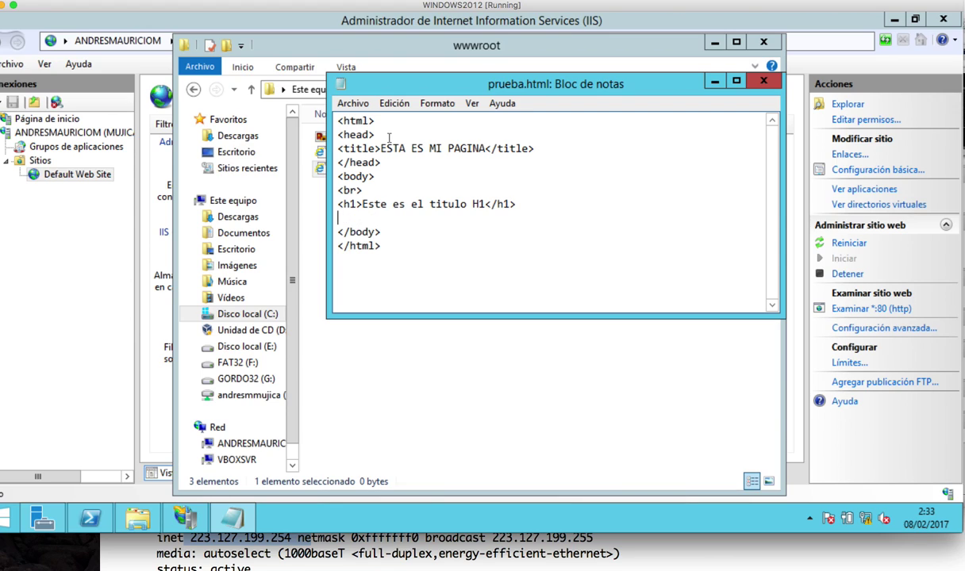
# Add a <br> line and the heading <h2>Este es titulo H2</h2> below the H1 heading in the body
pyautogui.write('<br>')
pyautogui.press('Return')
pyautogui.write('<')
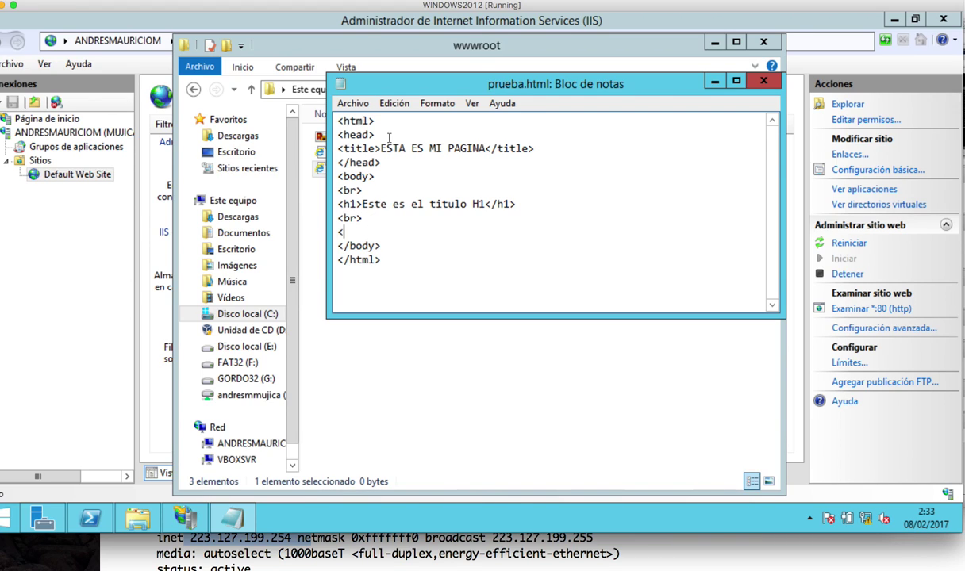
pyautogui.write('h2>Este es titulo H2')
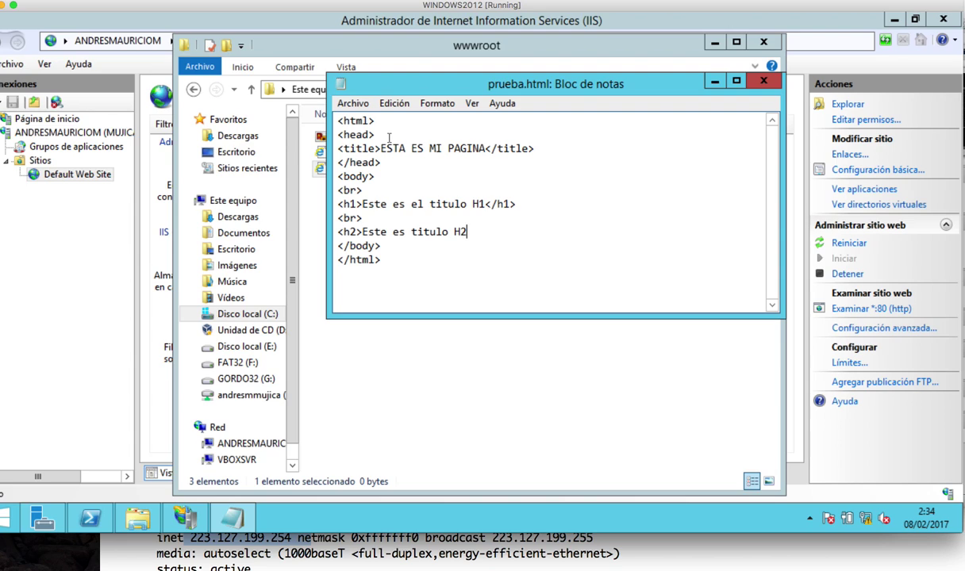
pyautogui.write('</h2>')
pyautogui.press('Return')
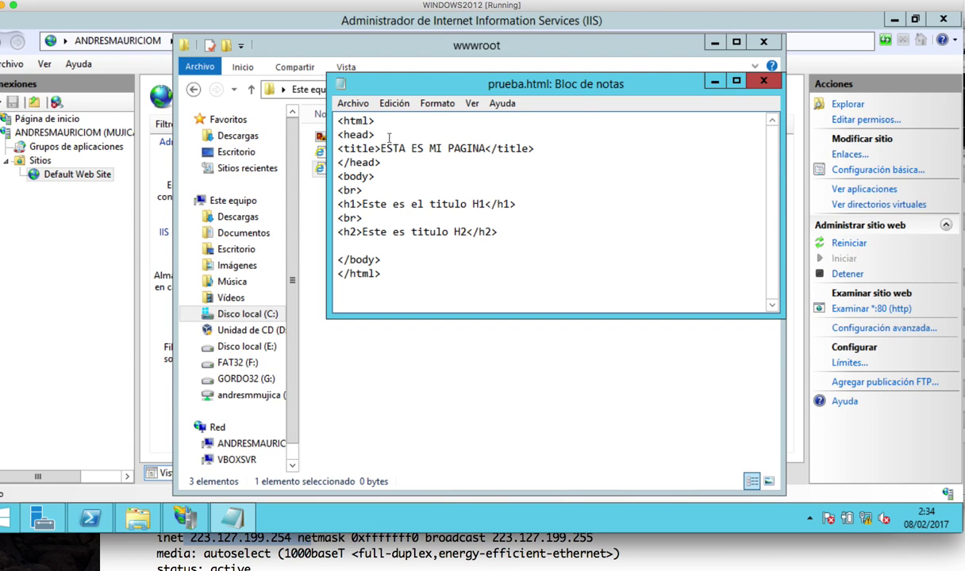
# Begin an image tag below the H2 heading with <img src=" and leave the path open
pyautogui.write('<img')
pyautogui.write('src:')
pyautogui.press('BackSpace')
pyautogui.write('="')
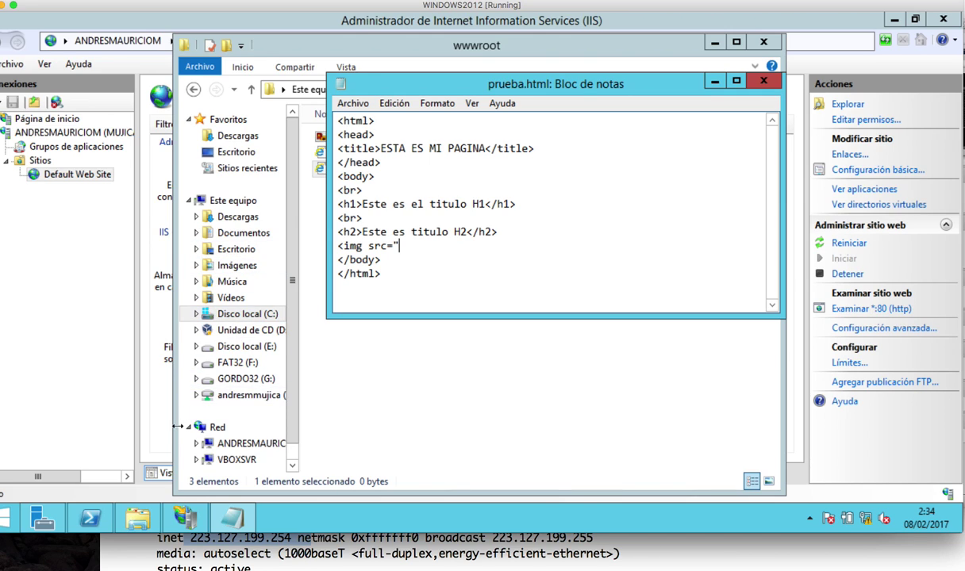
# Create a new folder named images inside wwwroot
pyautogui.click(139, 516)
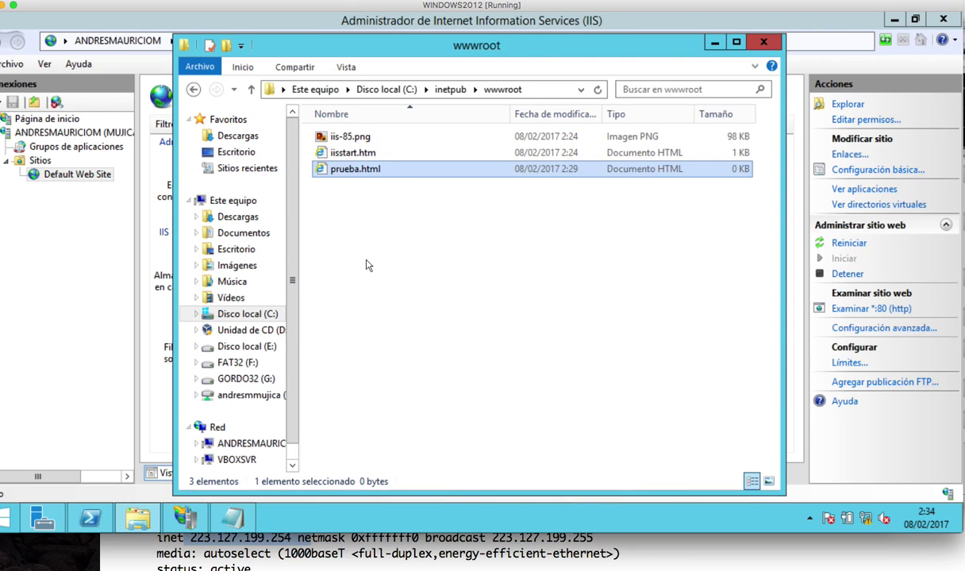
pyautogui.rightClick(348, 246)
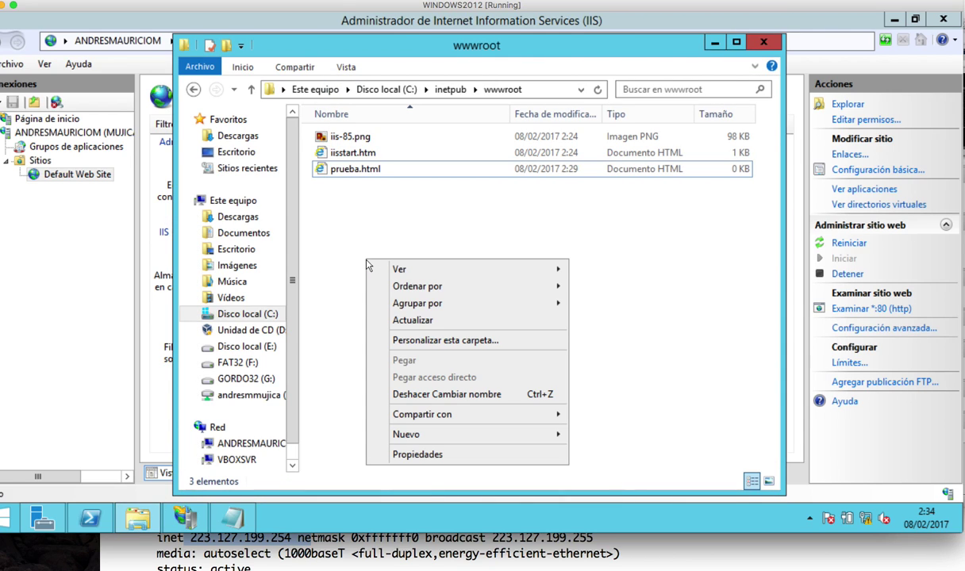
pyautogui.click(397, 232)
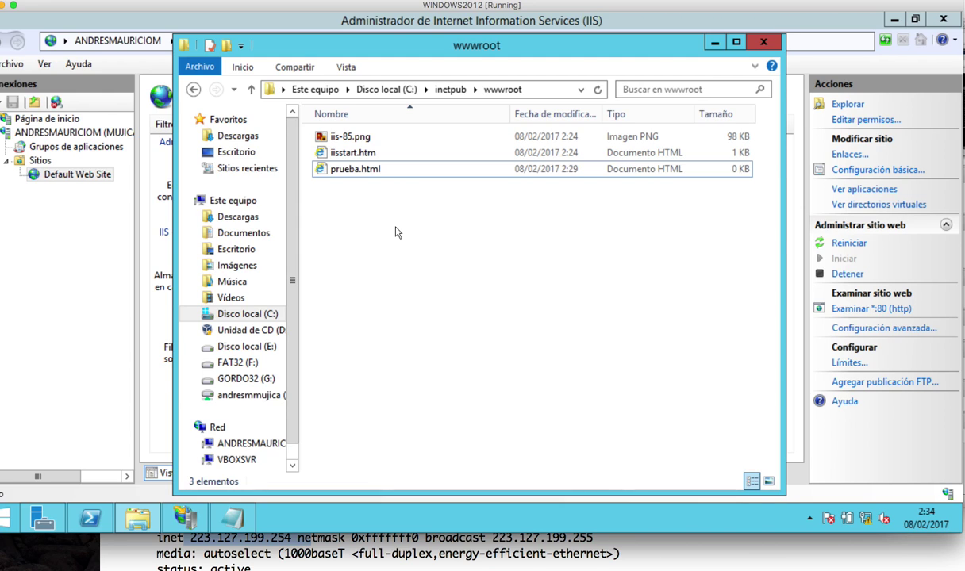
pyautogui.rightClick(397, 232)
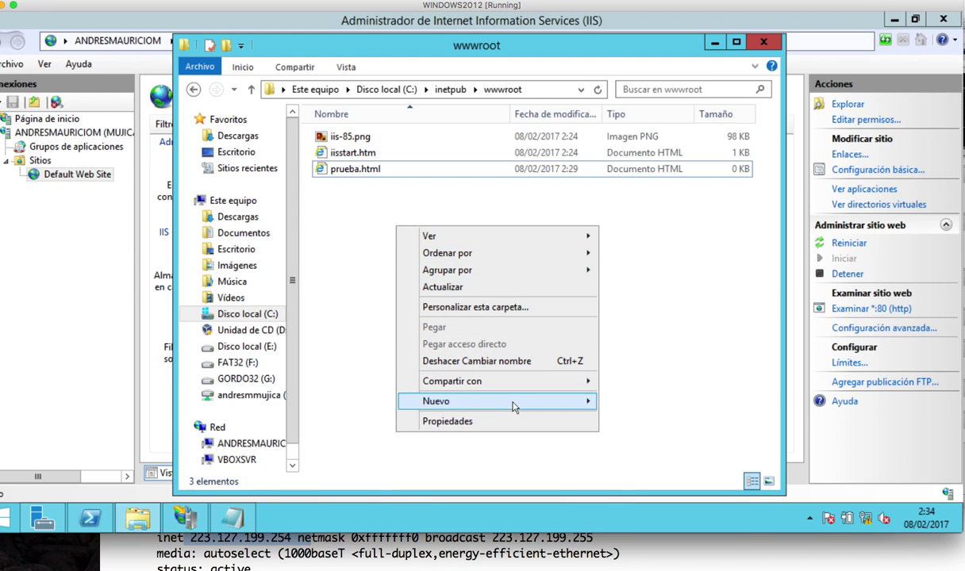
pyautogui.moveTo(509, 407)
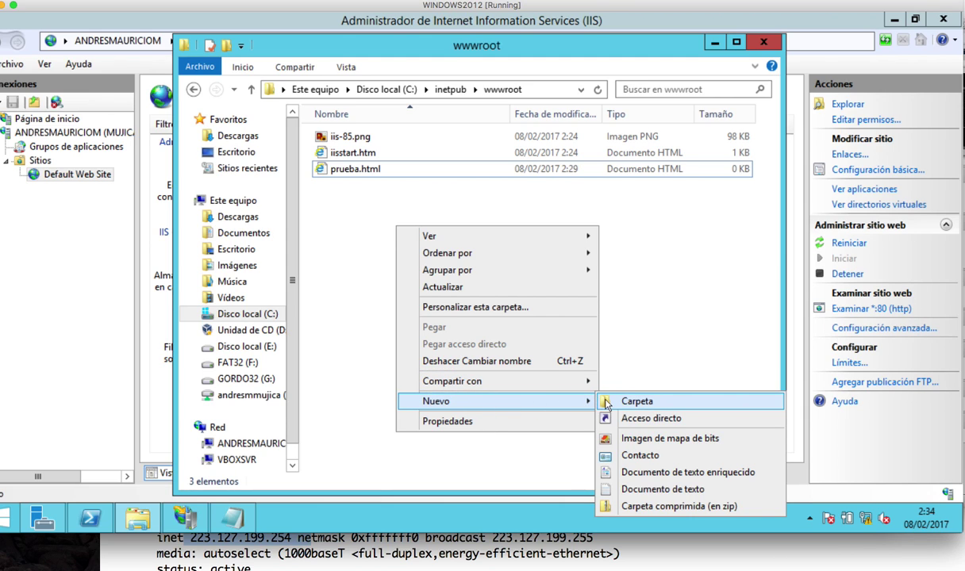
pyautogui.click(605, 402)
pyautogui.write('images')
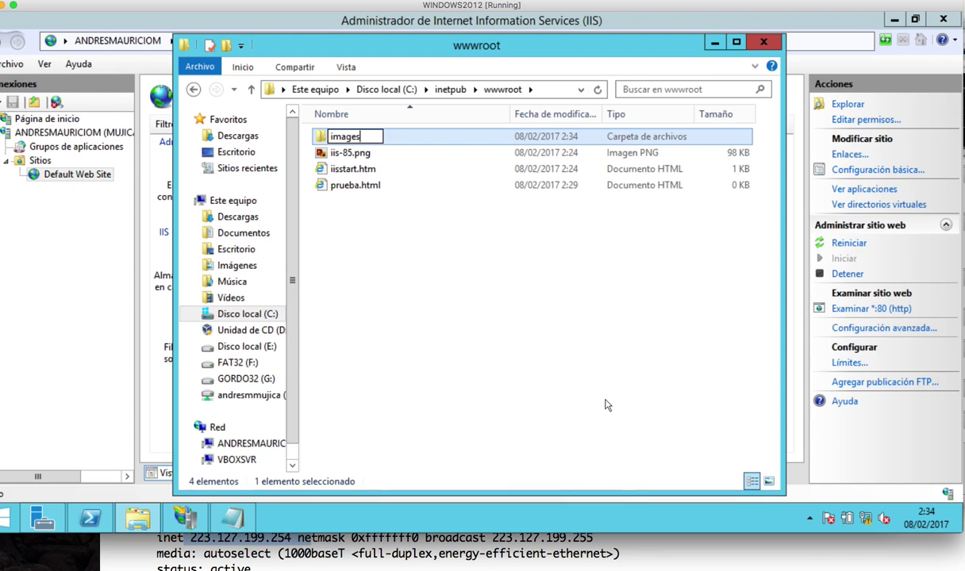
pyautogui.press('Return')
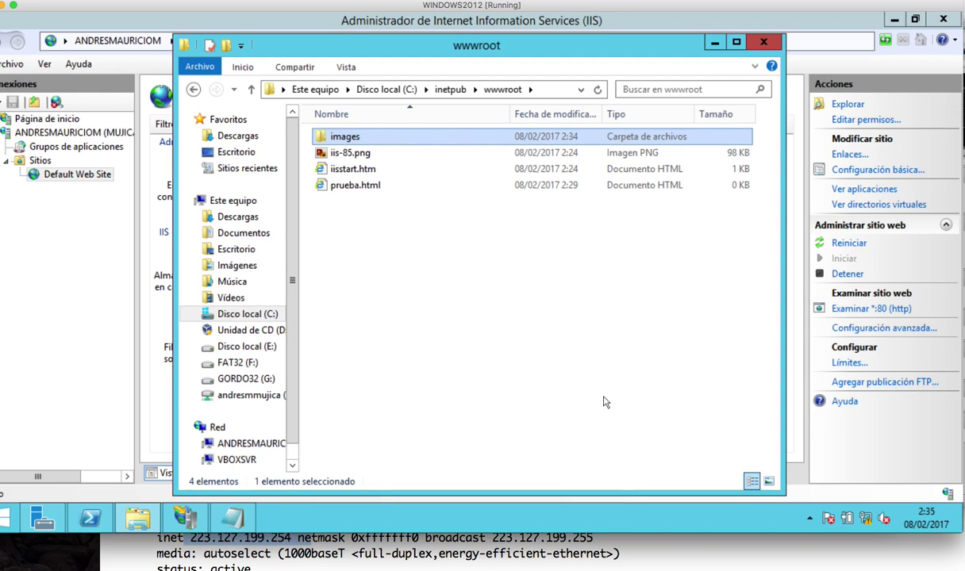
# Copy corp.JPG from the desktop's wallpaper folder into the wwwroot\images folder
pyautogui.doubleClick(355, 146)
pyautogui.click(247, 155)
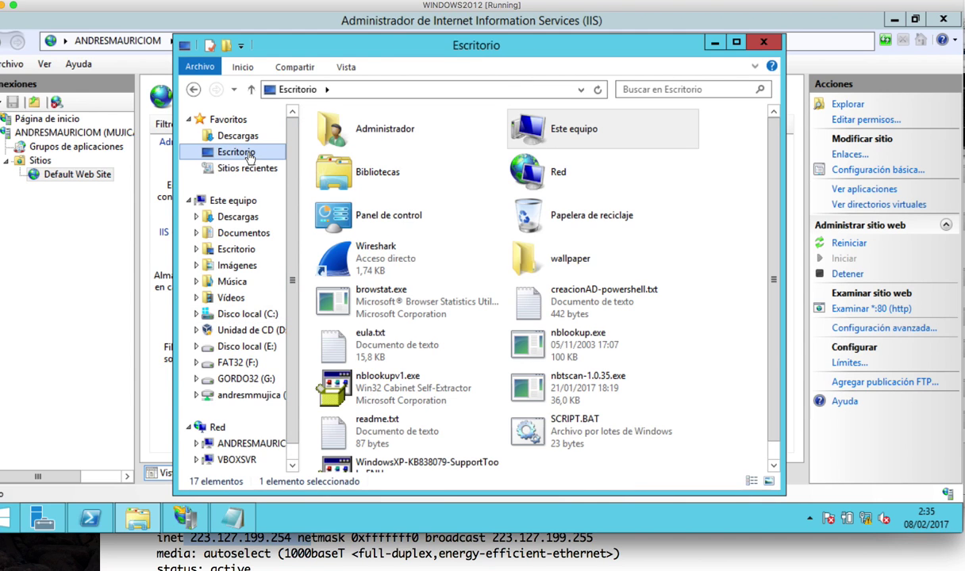
pyautogui.click(525, 262)
pyautogui.doubleClick(526, 262)
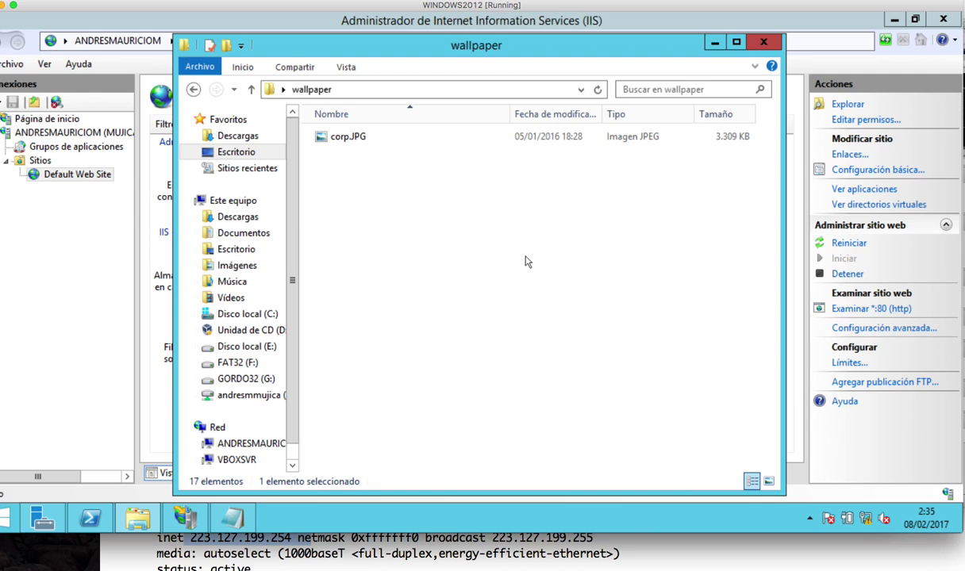
pyautogui.click(338, 141)
pyautogui.rightClick(338, 142)
pyautogui.click(382, 274)
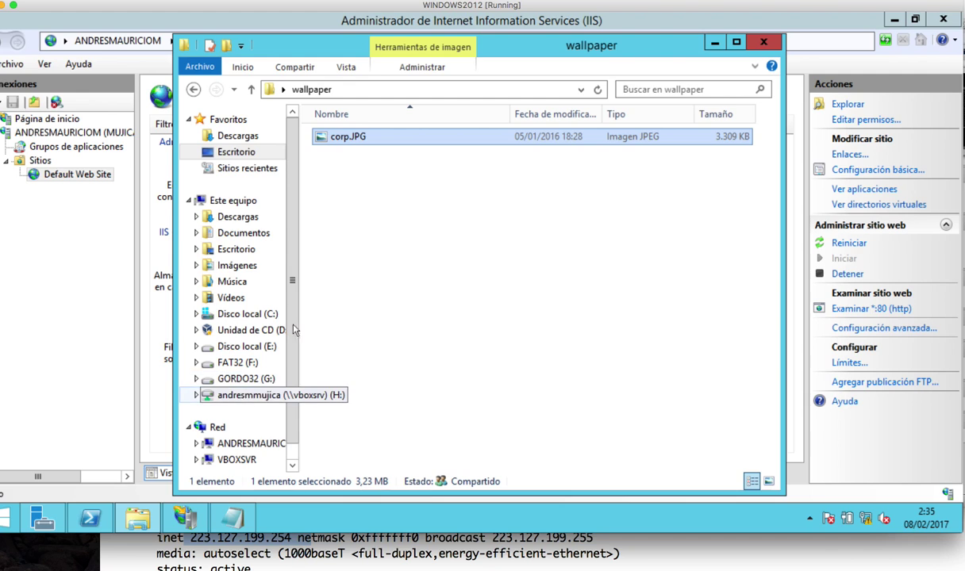
pyautogui.click(194, 89)
pyautogui.click(194, 88)
pyautogui.rightClick(486, 281)
pyautogui.click(522, 382)
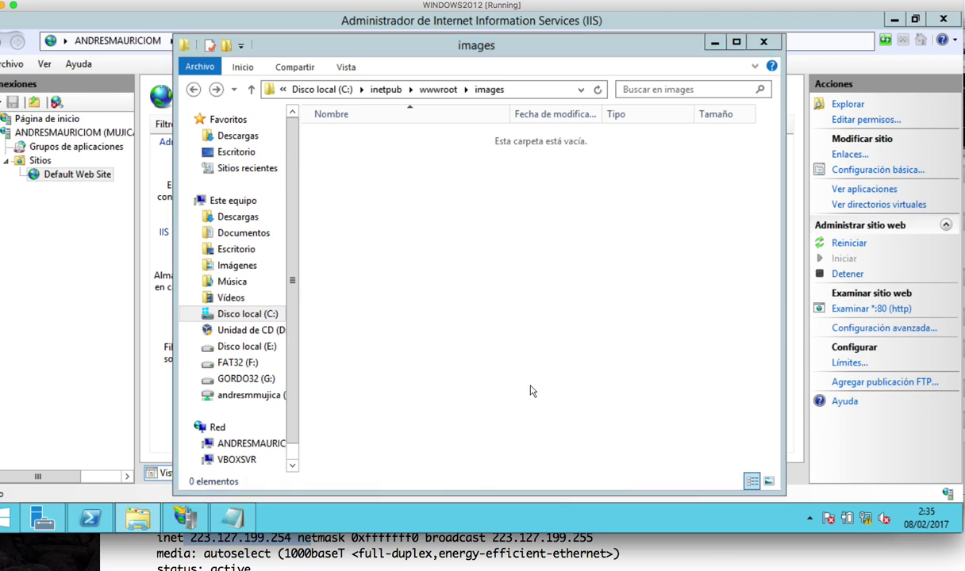
# Rename the copied image in the images folder as corp.jpg, with a lowercase extension
pyautogui.click(354, 136)
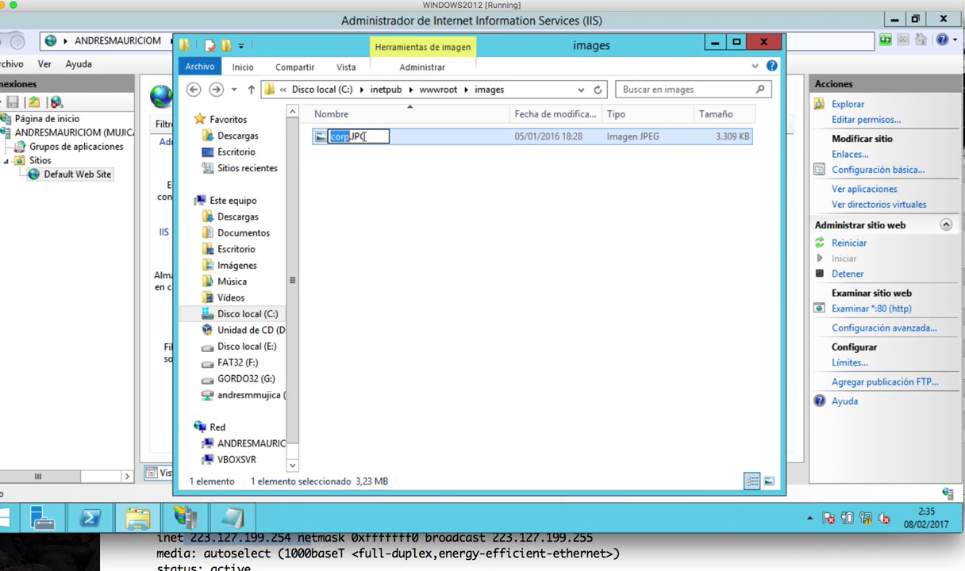
pyautogui.click(373, 138)
pyautogui.write(')')
pyautogui.press('BackSpace')
pyautogui.press('BackSpace')
pyautogui.press('BackSpace')
pyautogui.press('BackSpace')
pyautogui.press('BackSpace')
pyautogui.write('.jpg')
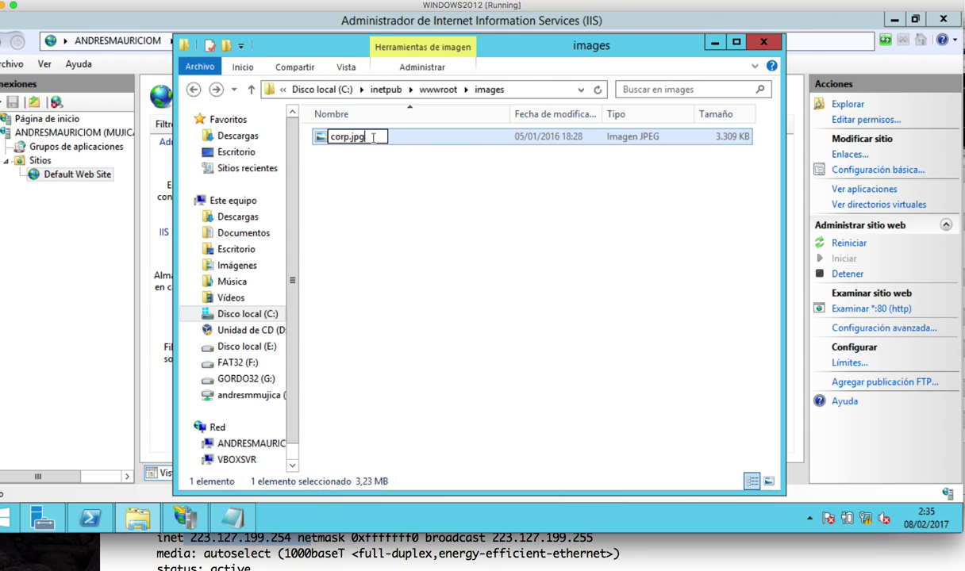
pyautogui.press('Return')
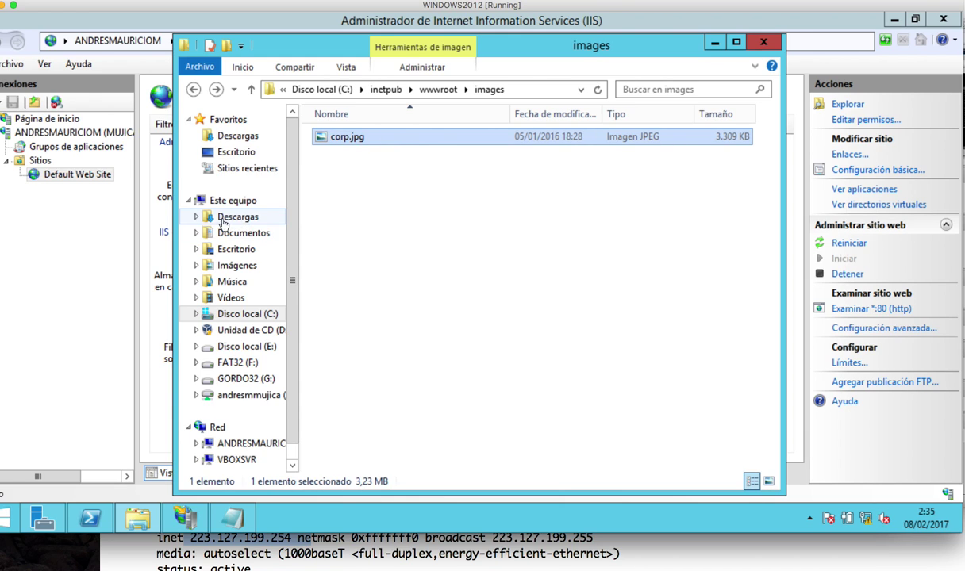
# Back in prueba.html, complete the image tag with the source images/corp.jpg and the attributes widht=150 height=200
pyautogui.click(232, 517)
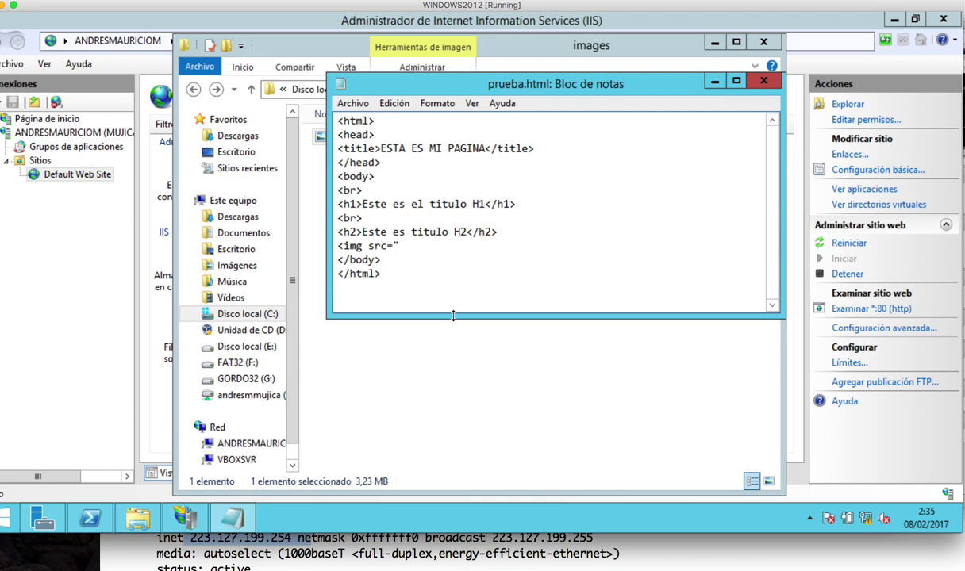
pyautogui.write('images/corp.jpg')
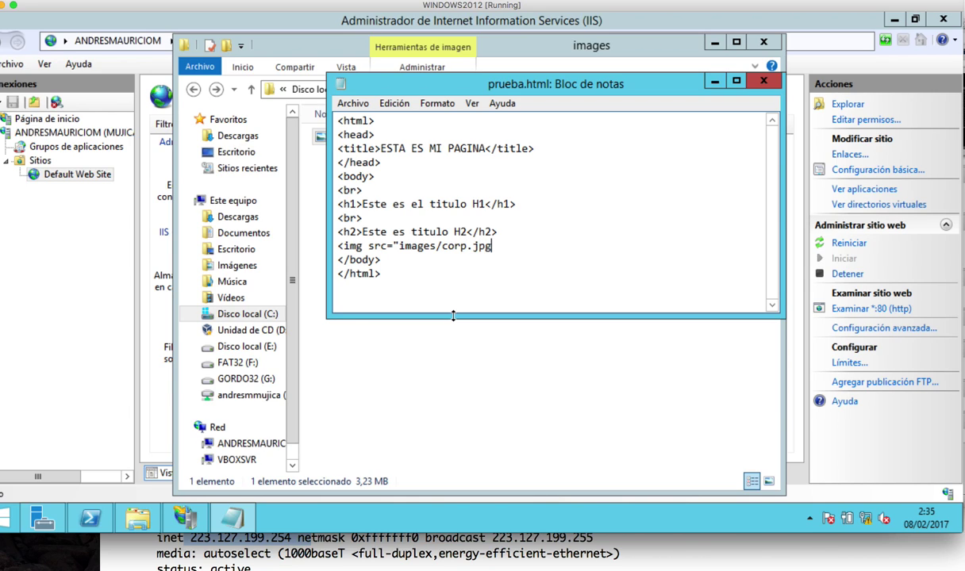
pyautogui.write('"')
pyautogui.write('widht=150 height=')
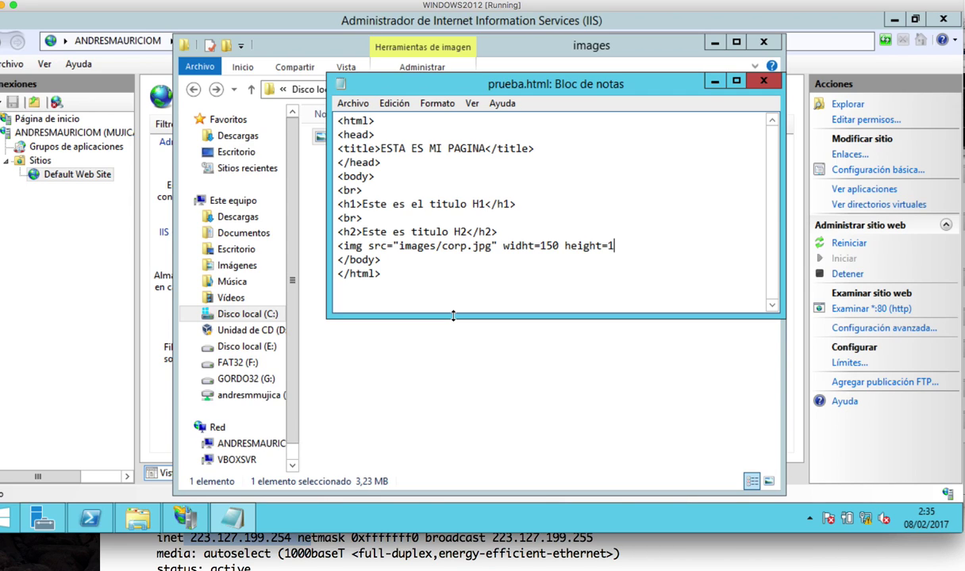
pyautogui.write('200>')
pyautogui.press('Return')
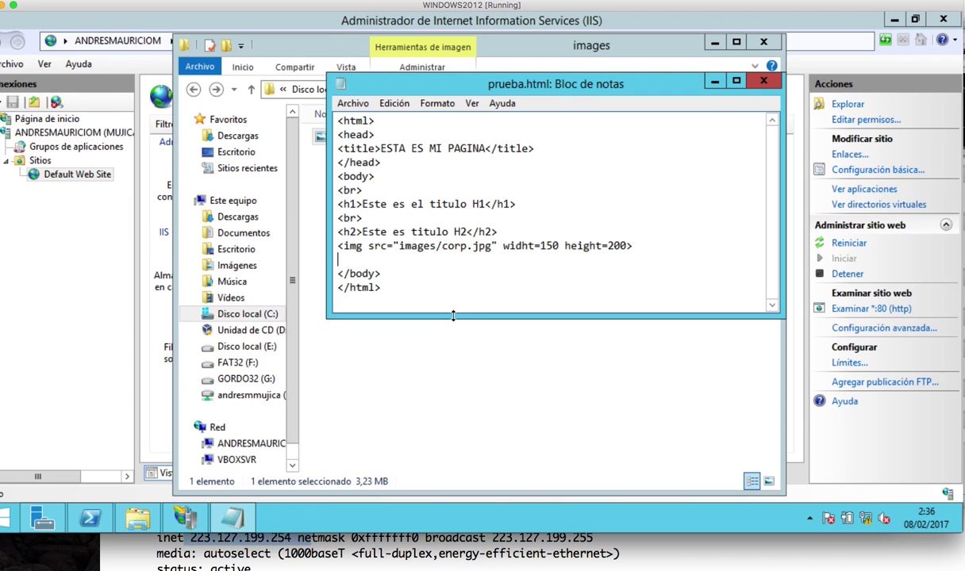
pyautogui.write('<br>')
pyautogui.press('Return')
pyautogui.write('<')
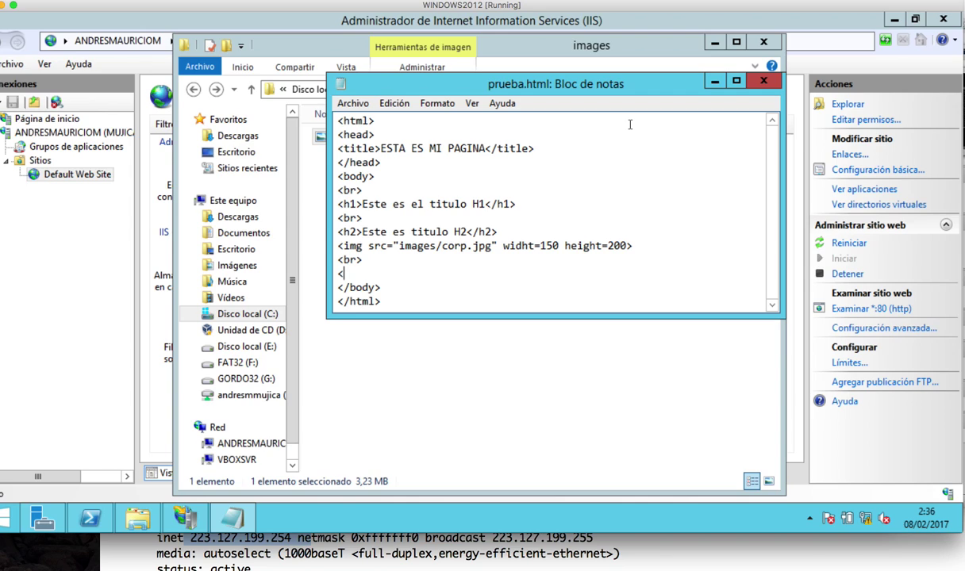
pyautogui.write('a href="http://www.seaq.')
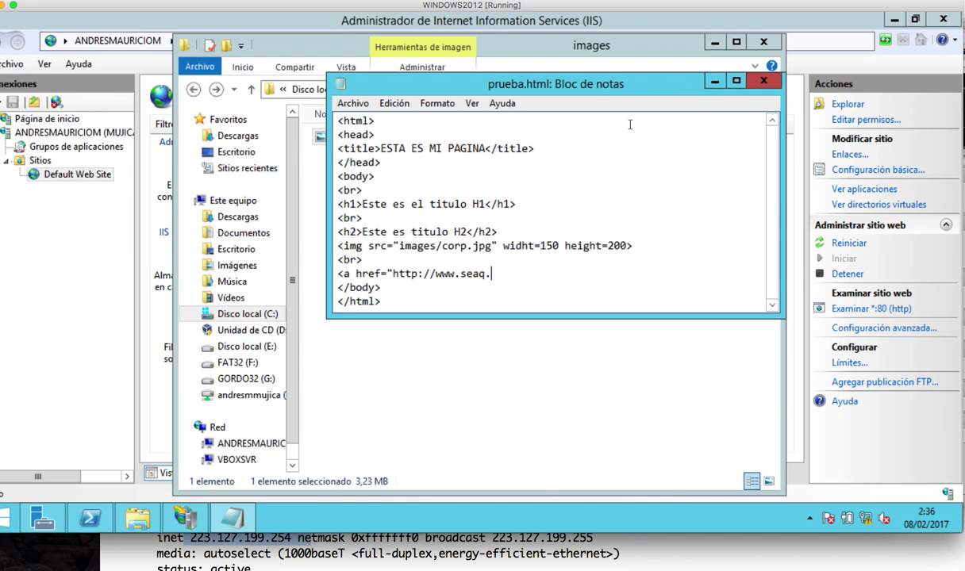
pyautogui.write('co/">Visita nuestra pagina')
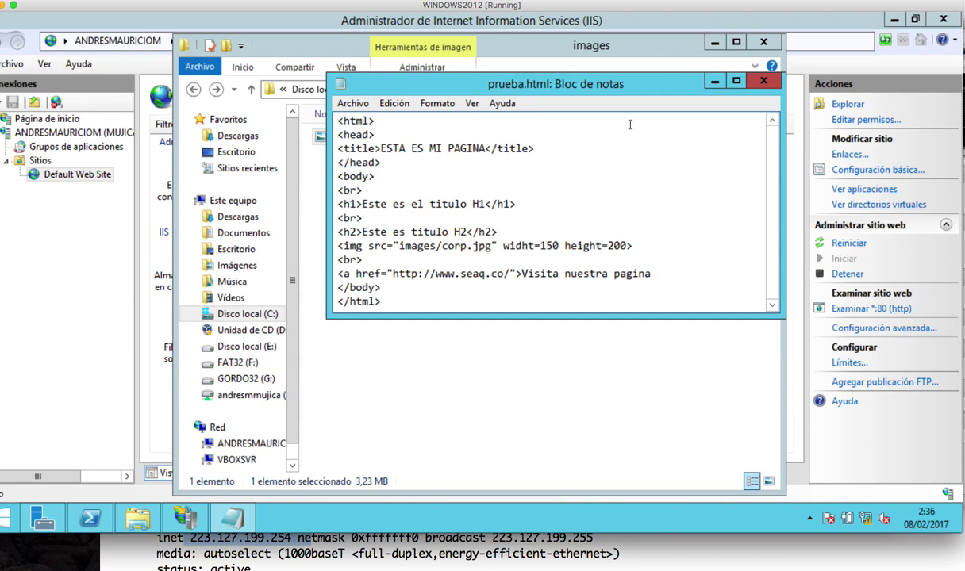
pyautogui.write('</a>')
pyautogui.press('Left')
pyautogui.press('Left')
pyautogui.press('Left')
pyautogui.press('Left')
pyautogui.press('Left')
pyautogui.press('Left')
pyautogui.press('Left')
pyautogui.press('Left')
pyautogui.press('Left')
pyautogui.press('Left')
pyautogui.press('Left')
pyautogui.press('Left')
pyautogui.press('Left')
pyautogui.press('Left')
pyautogui.press('Left')
pyautogui.press('Left')
pyautogui.press('Left')
pyautogui.press('Left')
pyautogui.press('Left')
pyautogui.press('Left')
pyautogui.press('Down')
pyautogui.press('Down')
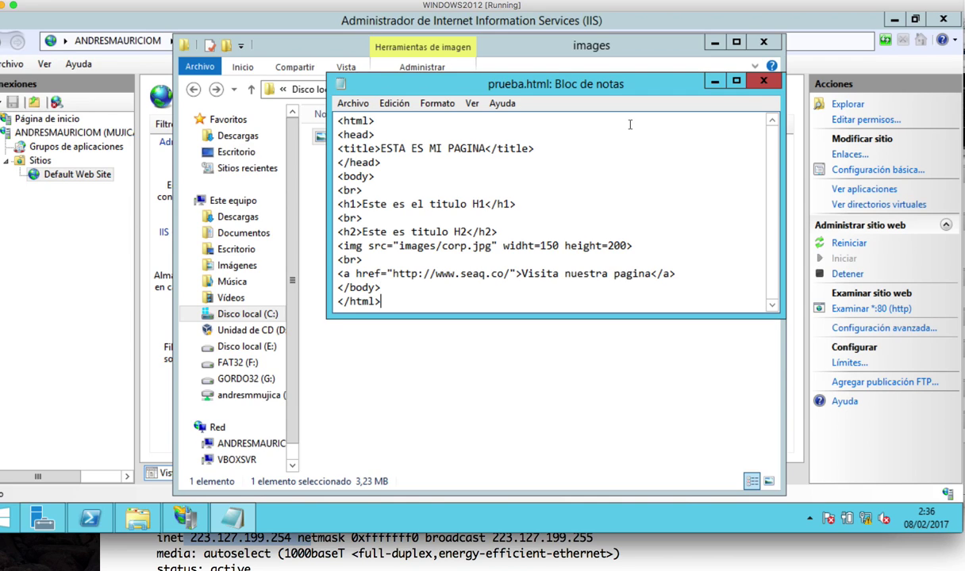